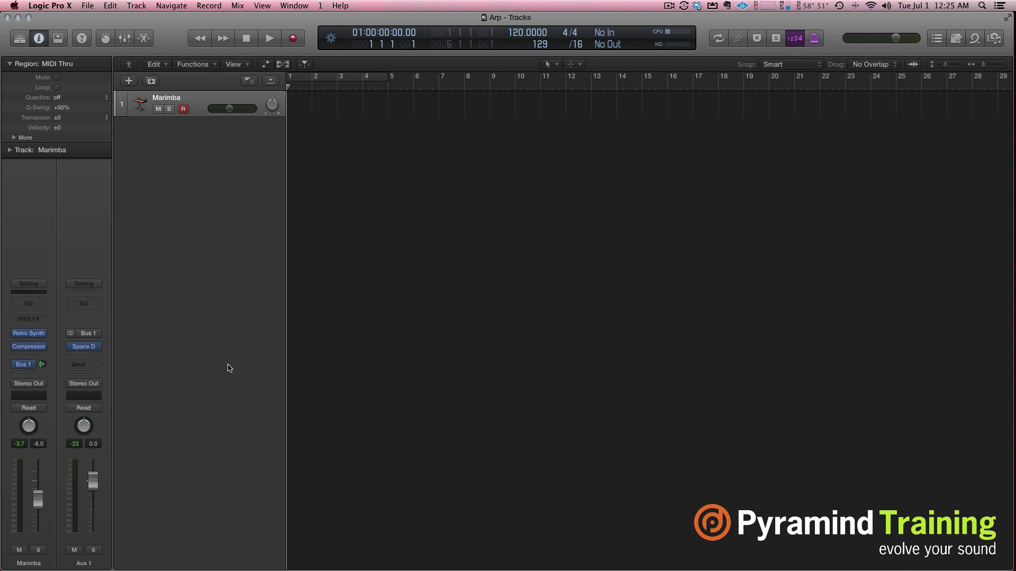
- Insert an Arpeggiator MIDI effect on the Marimba channel strip and move its window aside
{"action": "mouse_move", "coordinate": [33, 334]}
{"action": "mouse_move", "coordinate": [25, 369]}
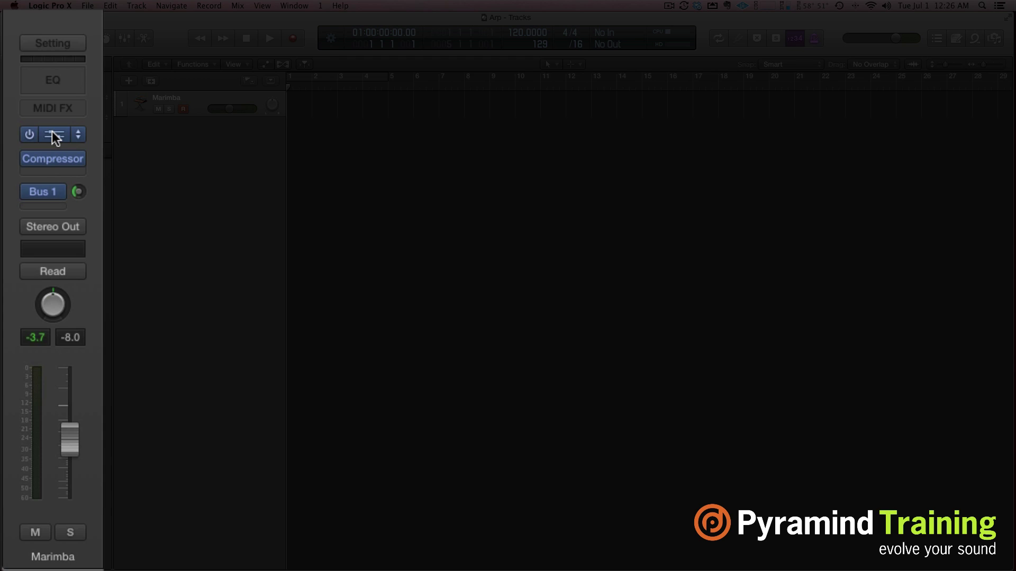
{"action": "left_click", "coordinate": [56, 107]}
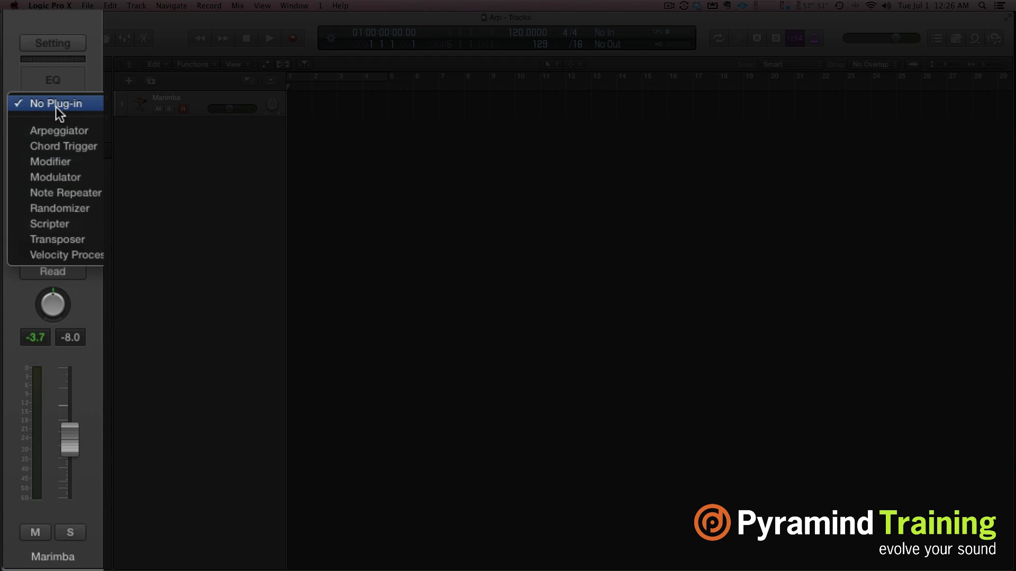
{"action": "left_click", "coordinate": [66, 136]}
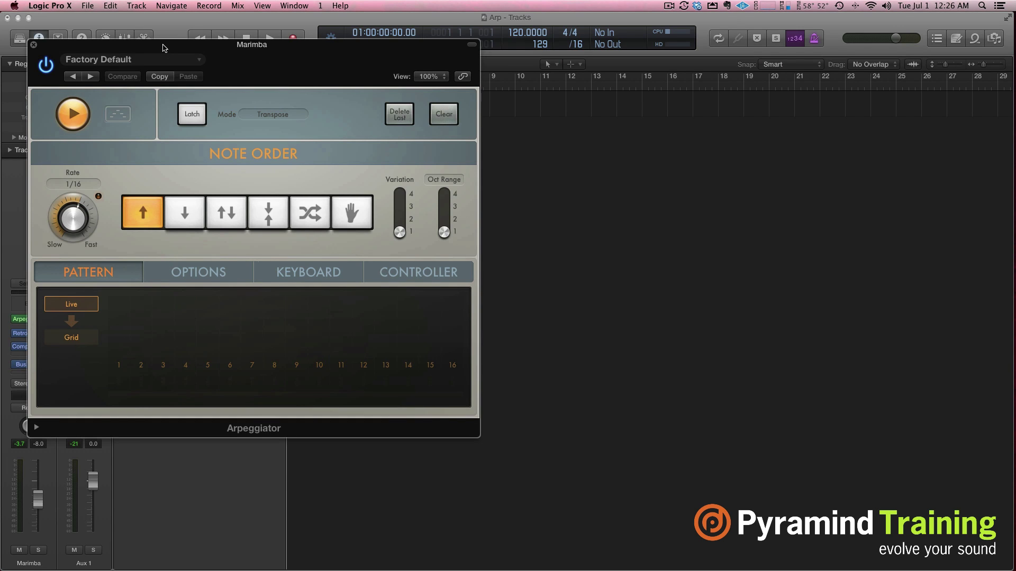
{"action": "left_click_drag", "start_coordinate": [164, 48], "coordinate": [270, 86]}
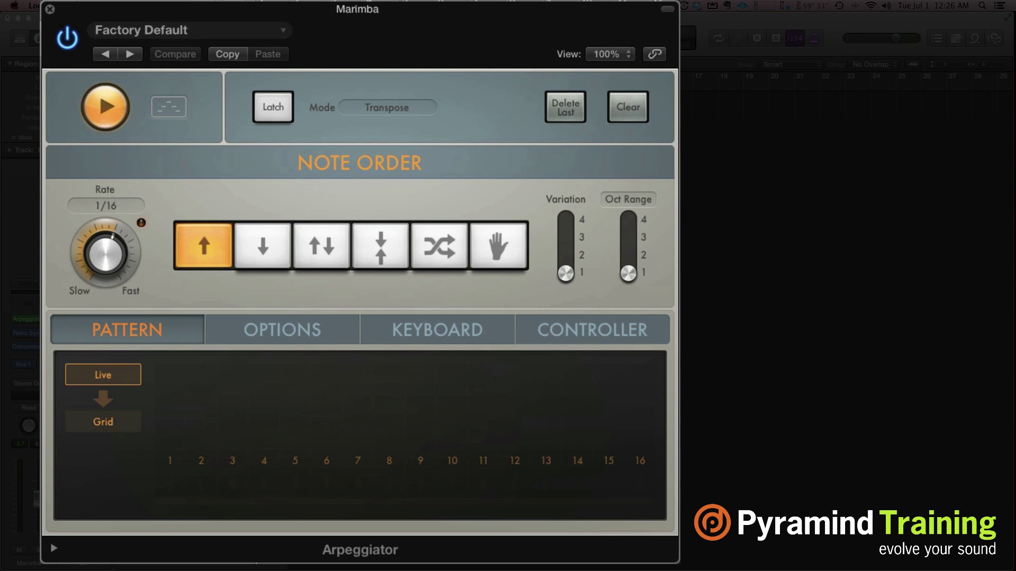
- Close the Arpeggiator window and open the Marimba region's five notes in the Piano Roll
{"action": "left_click_drag", "start_coordinate": [116, 8], "coordinate": [274, 15]}
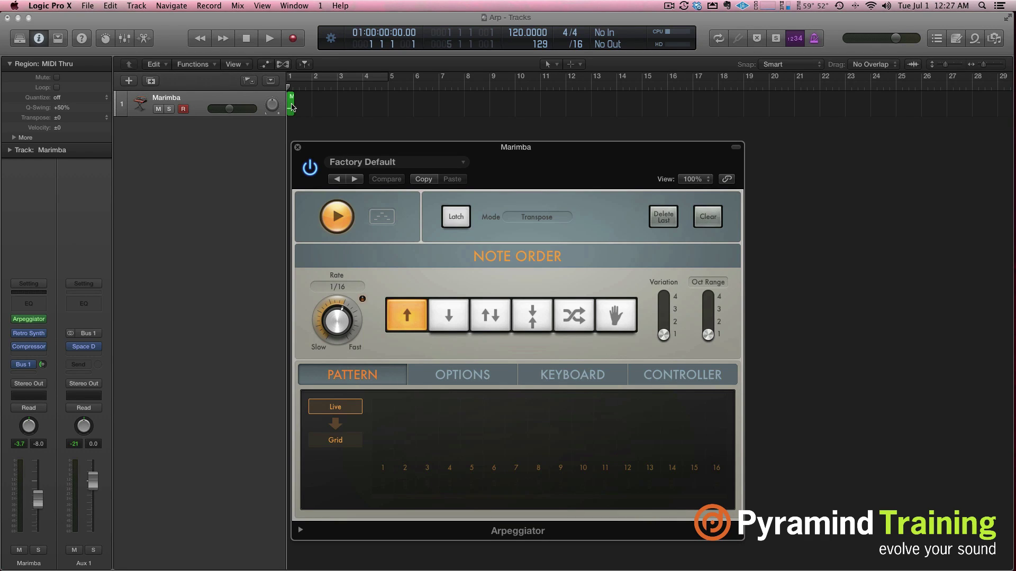
{"action": "left_click", "coordinate": [297, 147]}
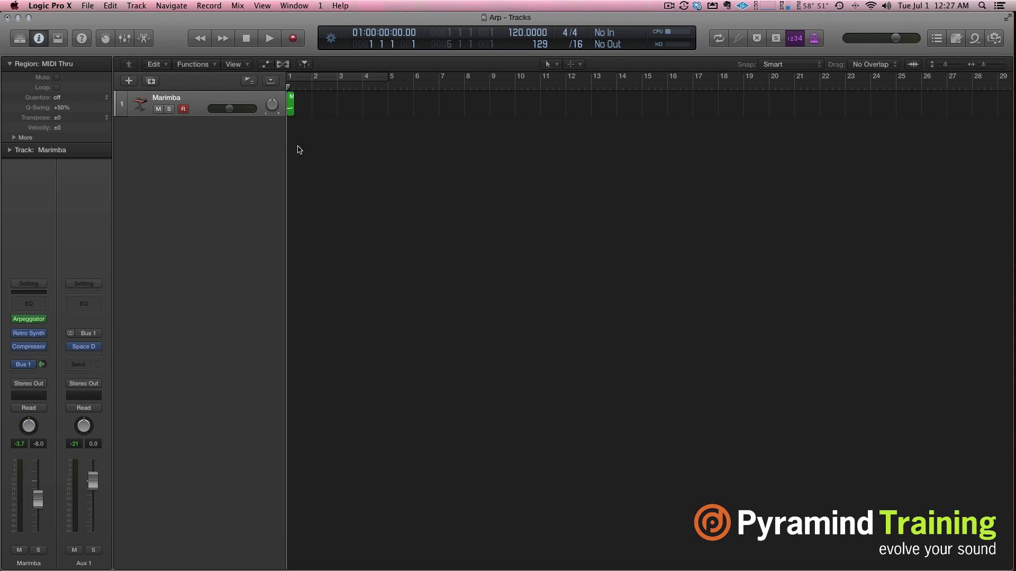
{"action": "left_click", "coordinate": [290, 112]}
{"action": "double_click", "coordinate": [290, 112]}
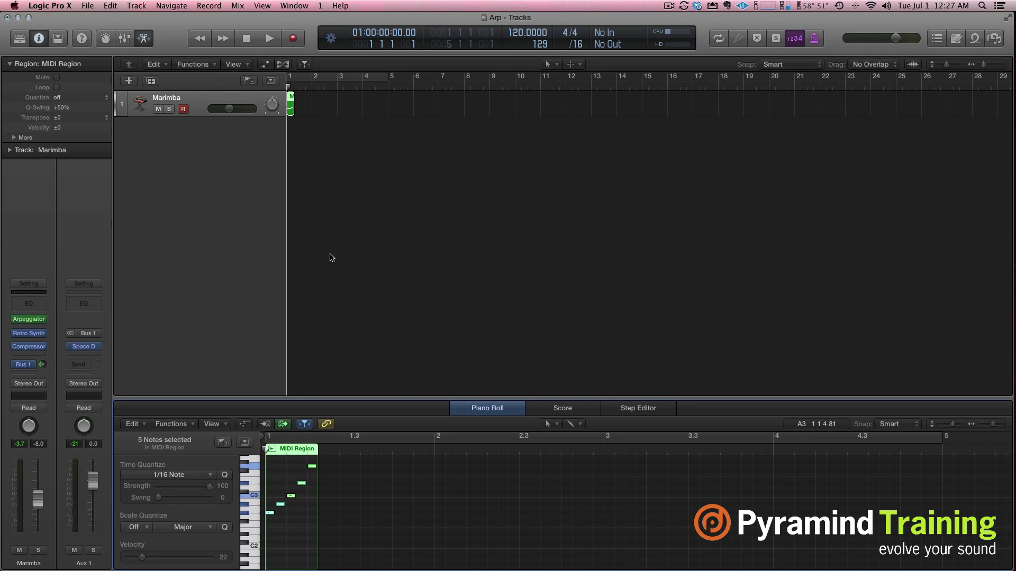
- Delete the five-note Marimba MIDI region, leaving the track empty
{"action": "scroll", "coordinate": [292, 105], "scroll_direction": "left", "scroll_amount": 1}
{"action": "left_click", "coordinate": [290, 112]}
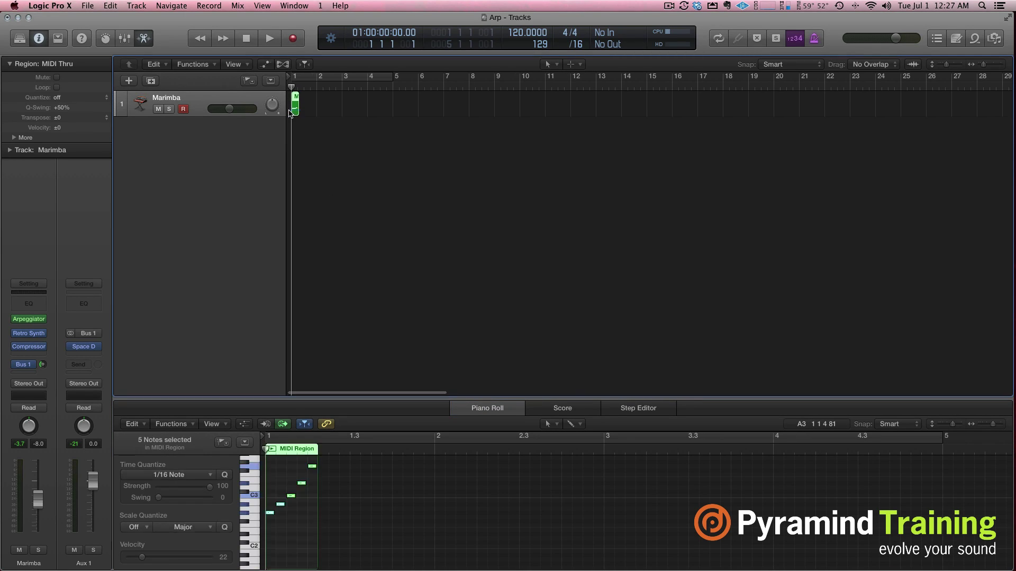
{"action": "key", "text": "Delete"}
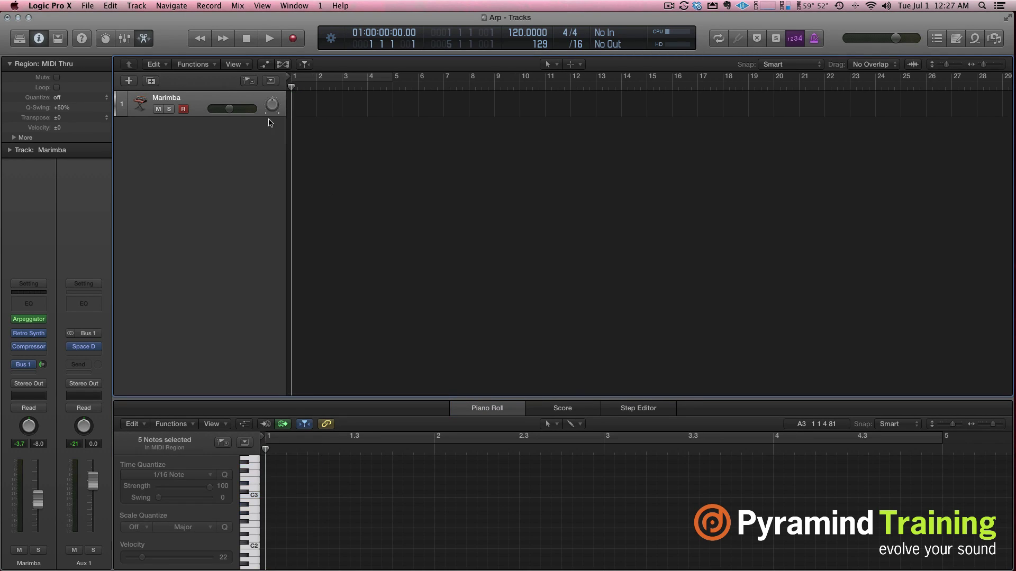
{"action": "left_click", "coordinate": [31, 321]}
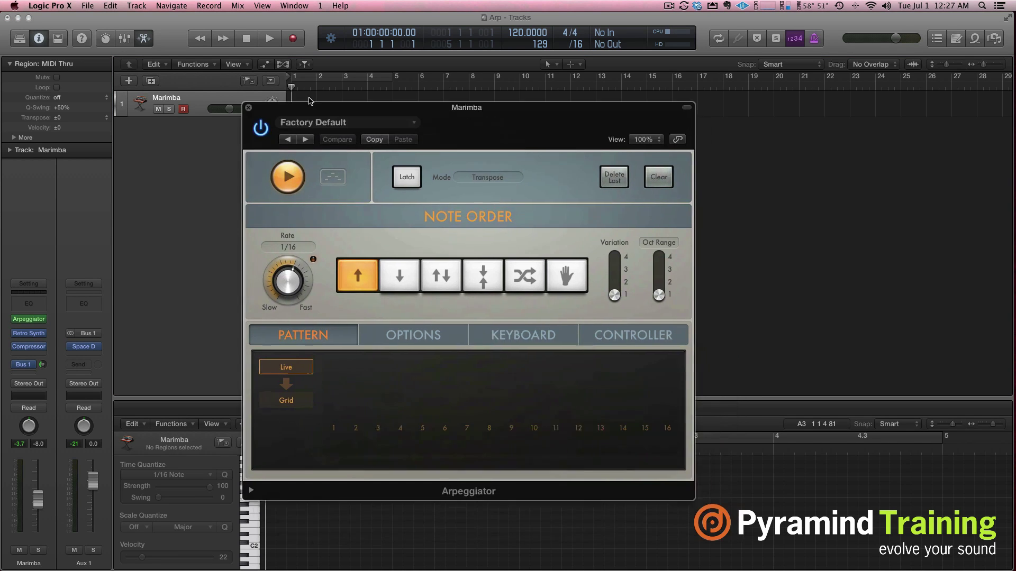
- Toggle the Arpeggiator's Latch on, off and back on while playing chords
{"action": "left_click_drag", "start_coordinate": [309, 104], "coordinate": [221, 80]}
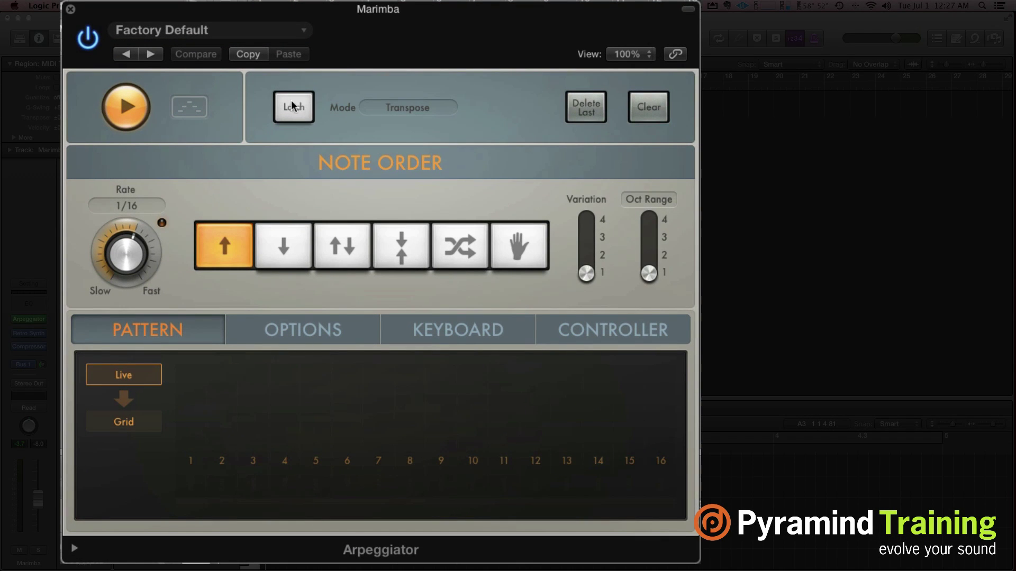
{"action": "left_click", "coordinate": [294, 109]}
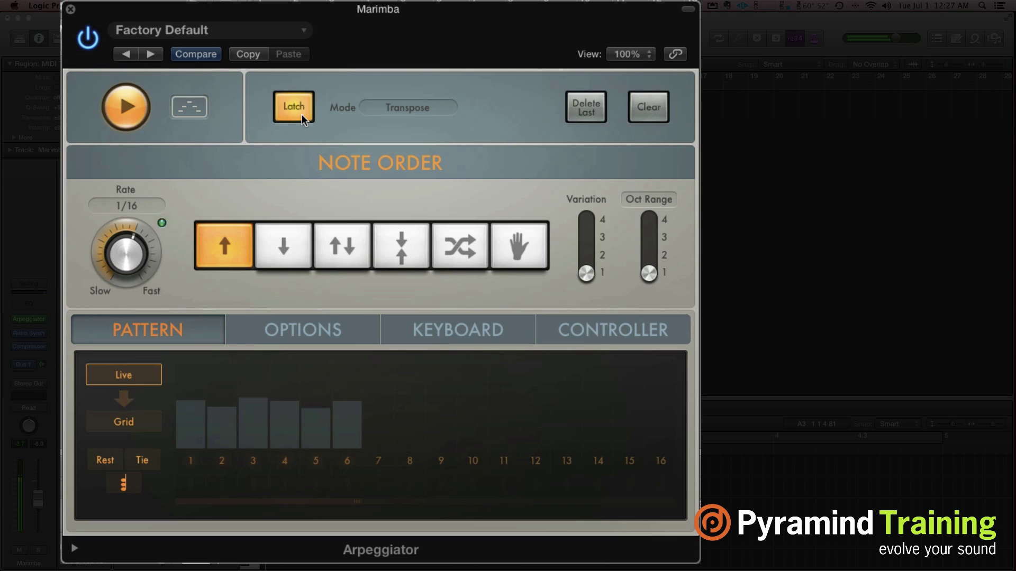
{"action": "left_click", "coordinate": [303, 116]}
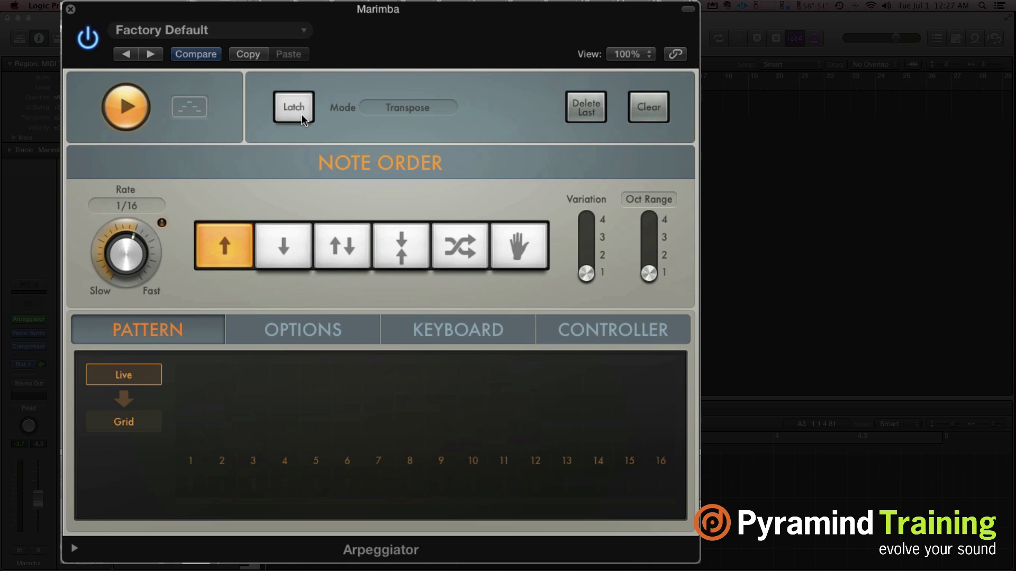
{"action": "left_click", "coordinate": [294, 108]}
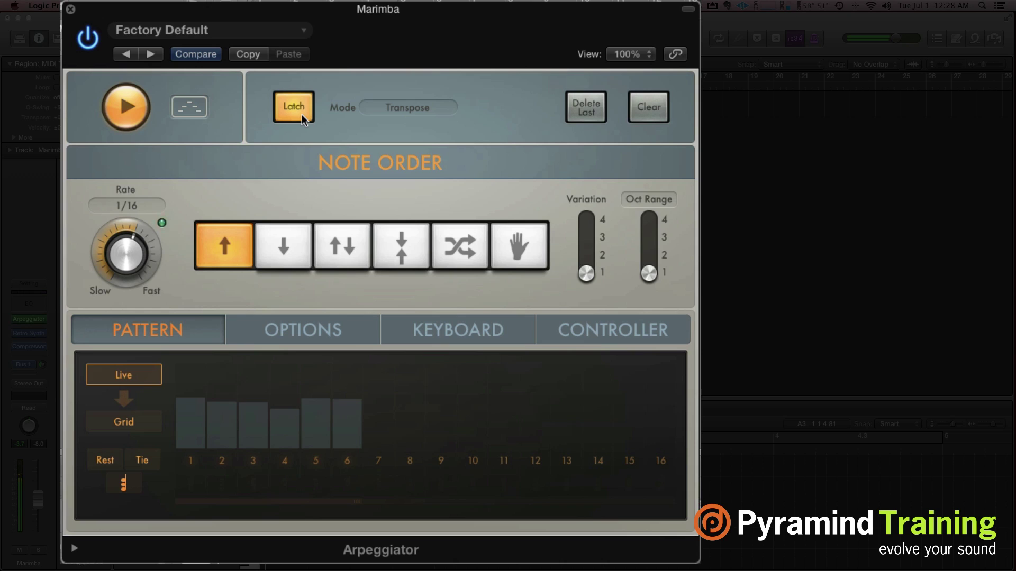
- Stop and restart arpeggiator playback, then switch Latch off and back on
{"action": "left_click", "coordinate": [111, 106]}
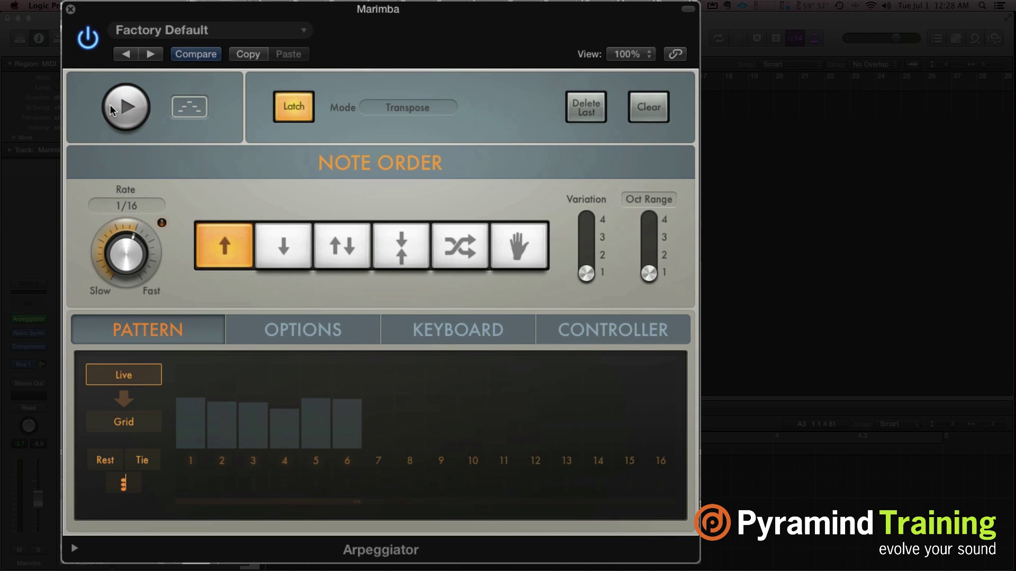
{"action": "left_click", "coordinate": [111, 107]}
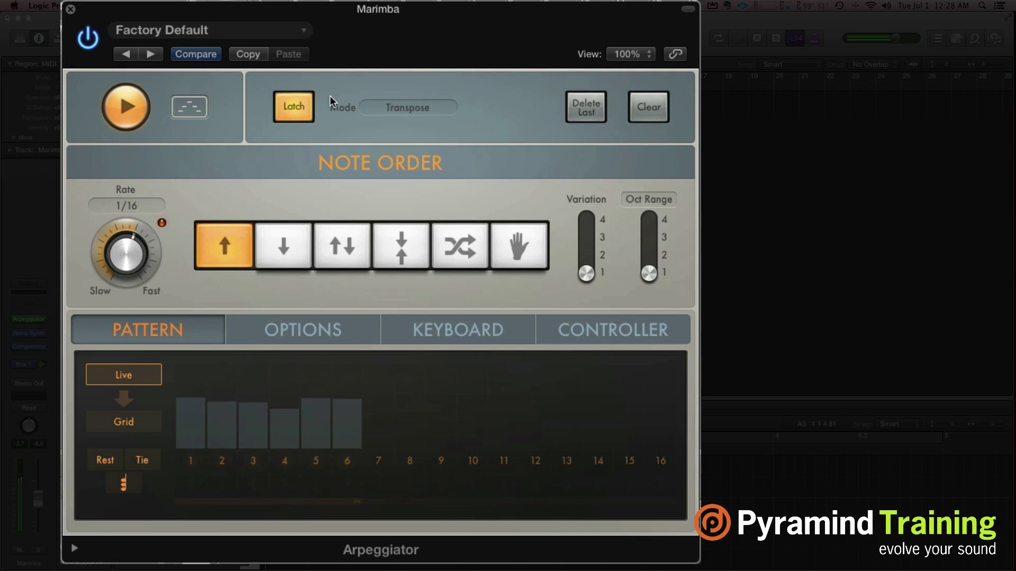
{"action": "left_click", "coordinate": [296, 108]}
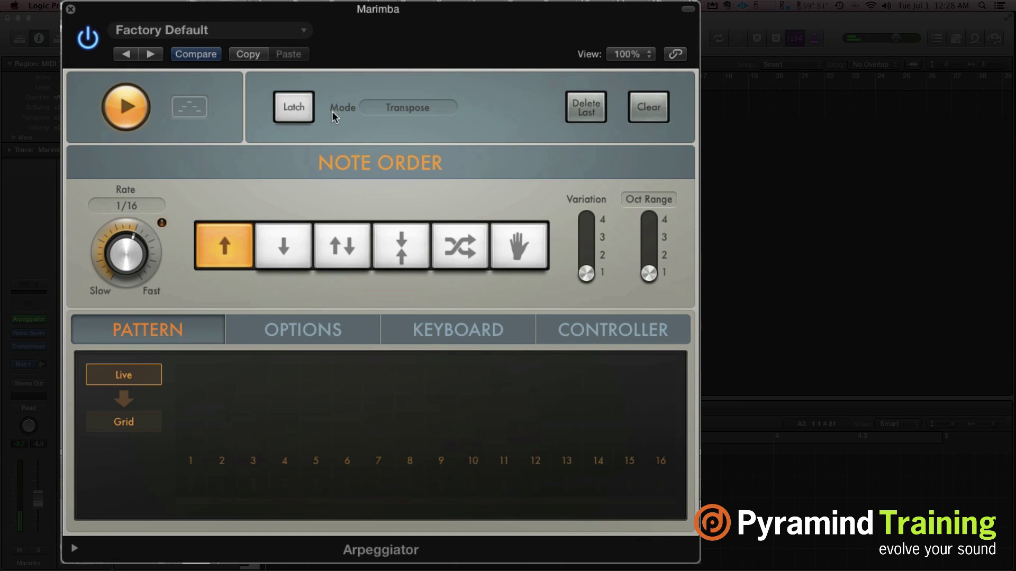
{"action": "left_click_drag", "start_coordinate": [333, 112], "coordinate": [444, 111]}
- Choose Gated Transpose as the Arpeggiator's reset mode while Latch stays on
{"action": "left_click", "coordinate": [444, 109]}
{"action": "left_click", "coordinate": [434, 153]}
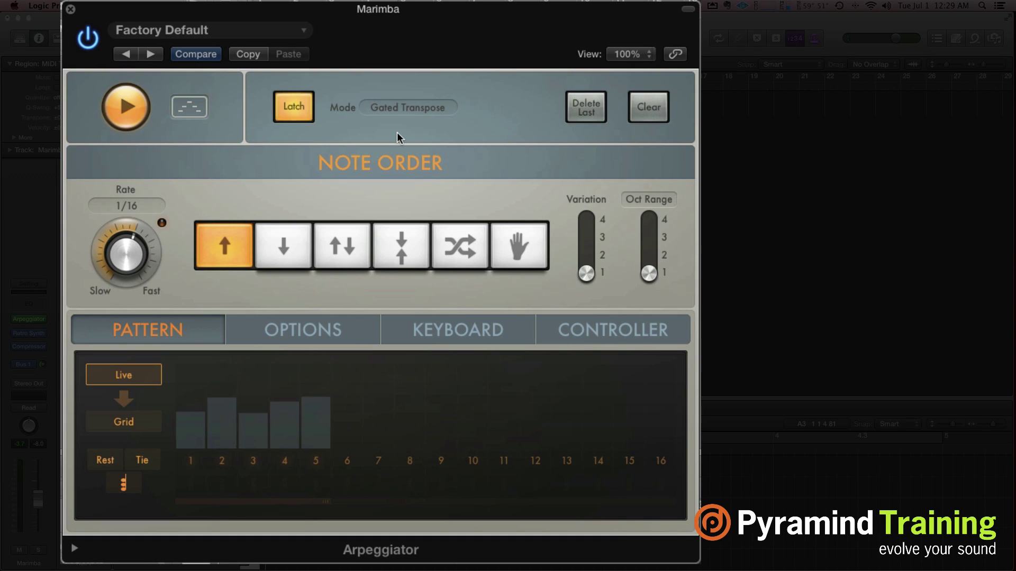
{"action": "left_click", "coordinate": [408, 108]}
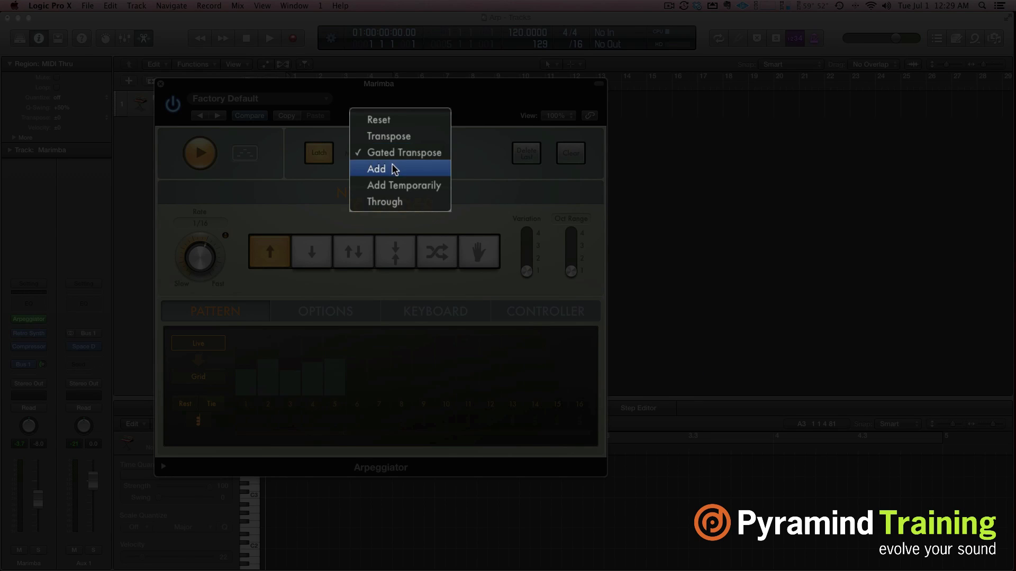
- Try Add, then Add Temporarily reset modes, toggling Latch and ending with it off
{"action": "left_click", "coordinate": [394, 127]}
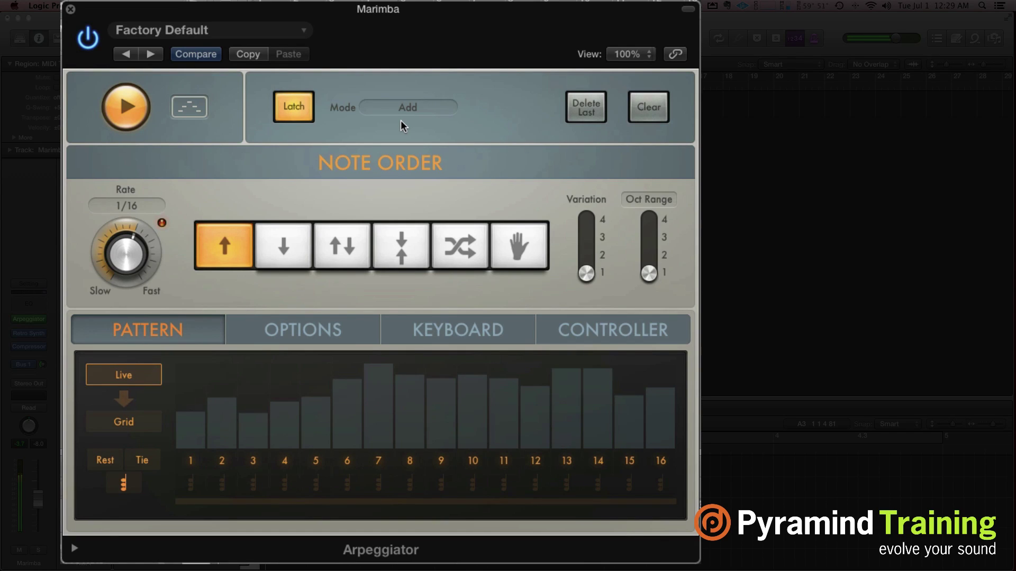
{"action": "left_click", "coordinate": [282, 116]}
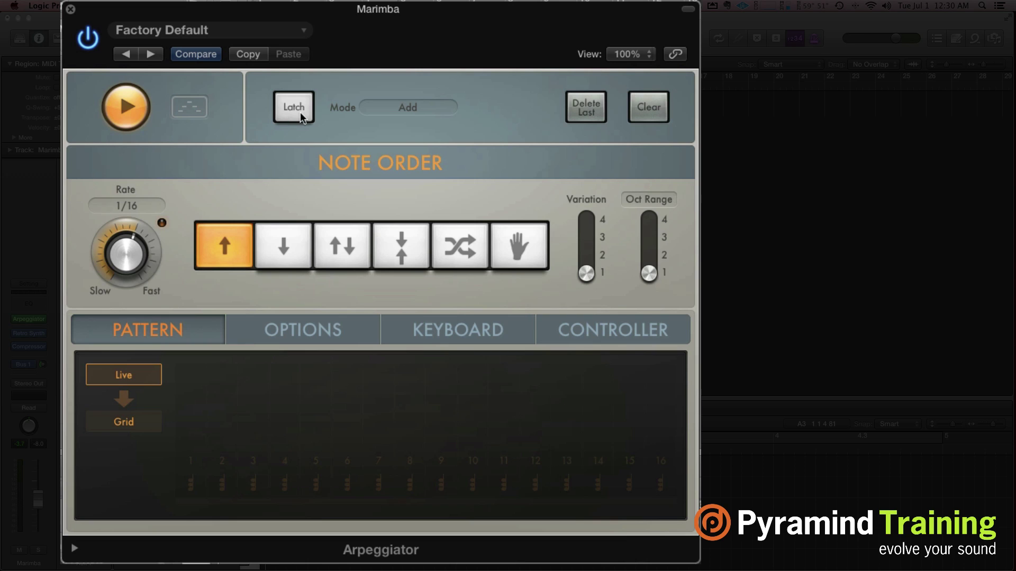
{"action": "left_click", "coordinate": [438, 107]}
{"action": "left_click", "coordinate": [427, 169]}
{"action": "left_click", "coordinate": [281, 113]}
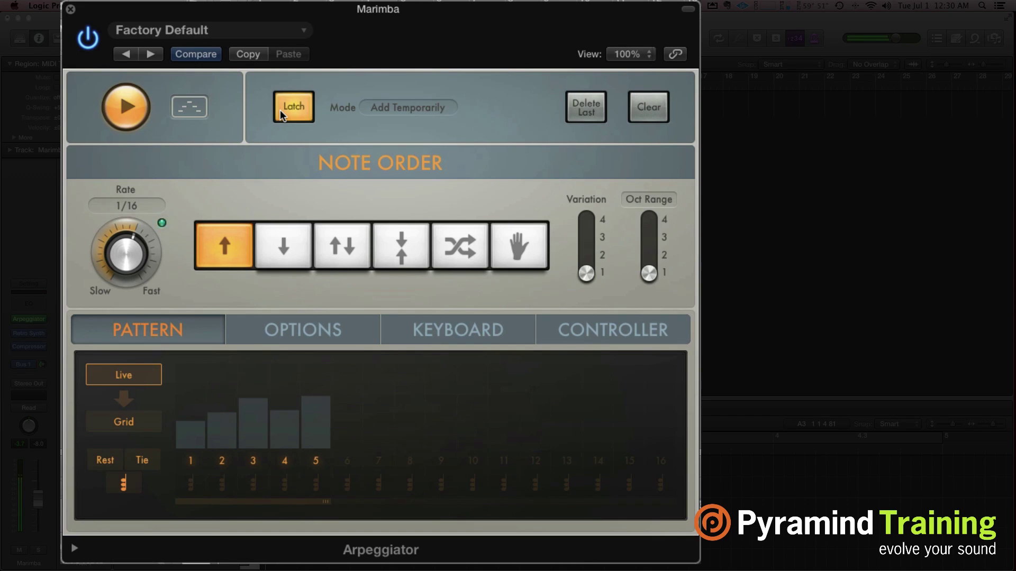
{"action": "left_click", "coordinate": [281, 110]}
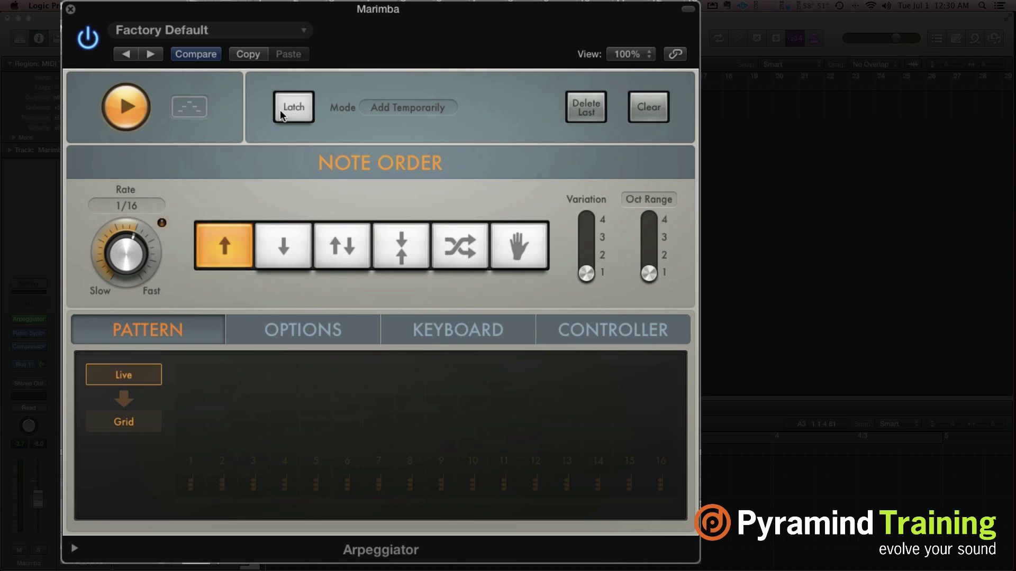
{"action": "left_click", "coordinate": [414, 109]}
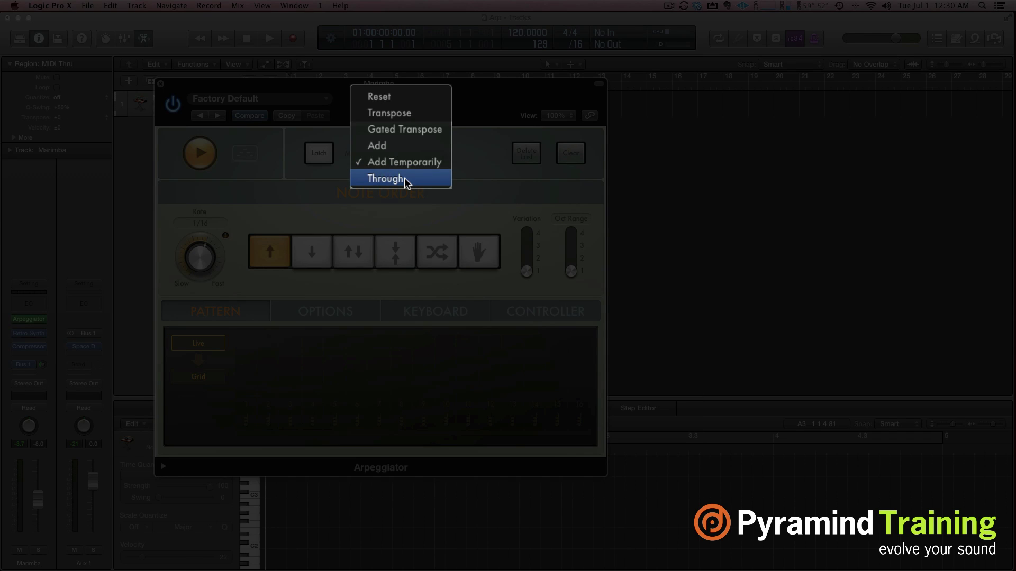
{"action": "left_click", "coordinate": [404, 177]}
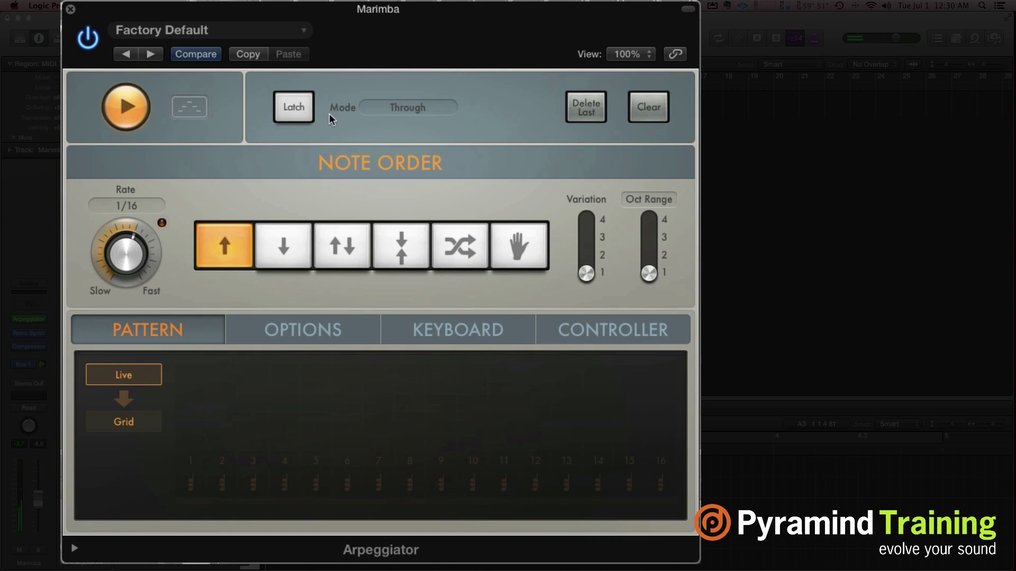
{"action": "left_click", "coordinate": [299, 111]}
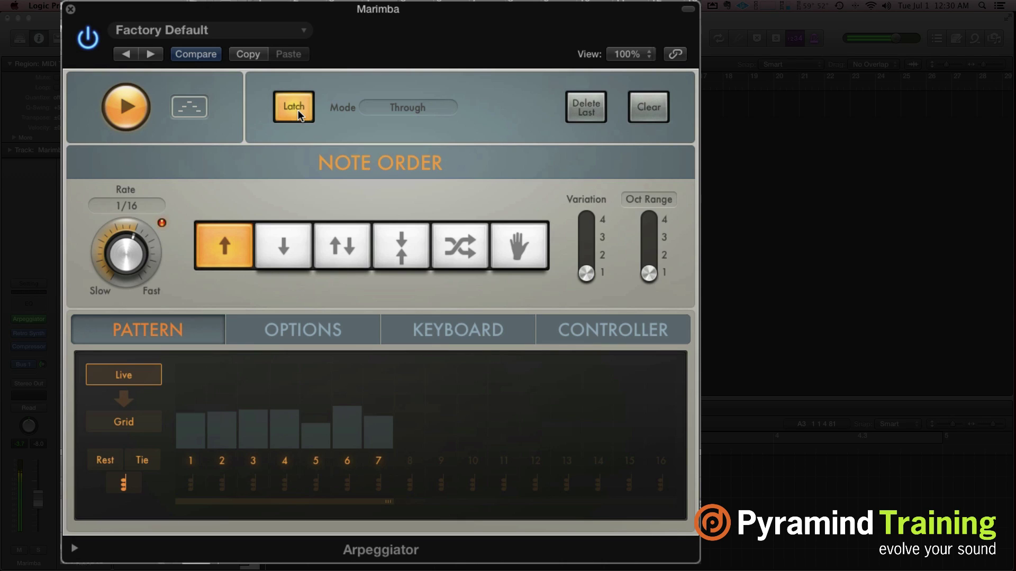
{"action": "left_click", "coordinate": [294, 110]}
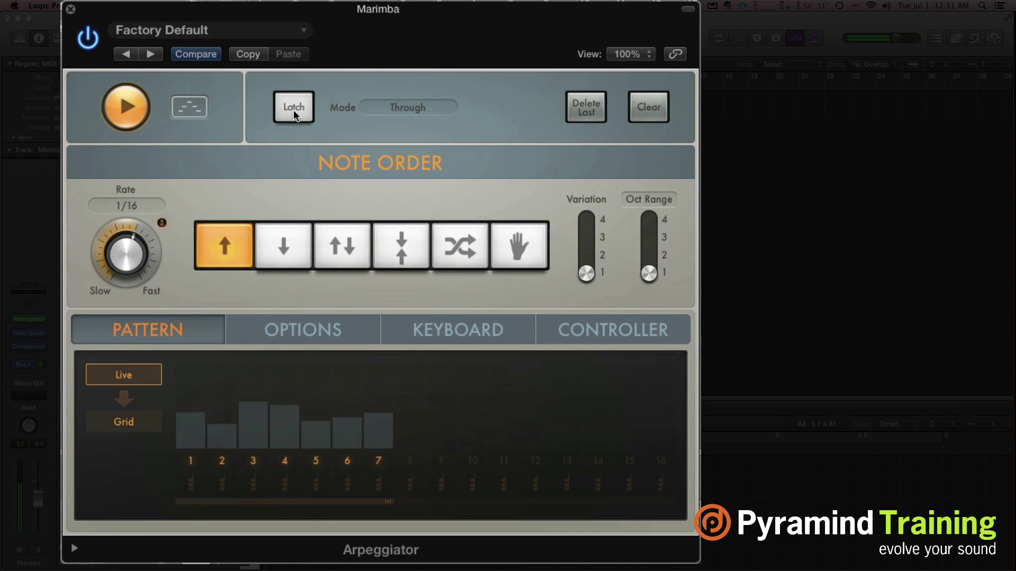
{"action": "left_click", "coordinate": [294, 109]}
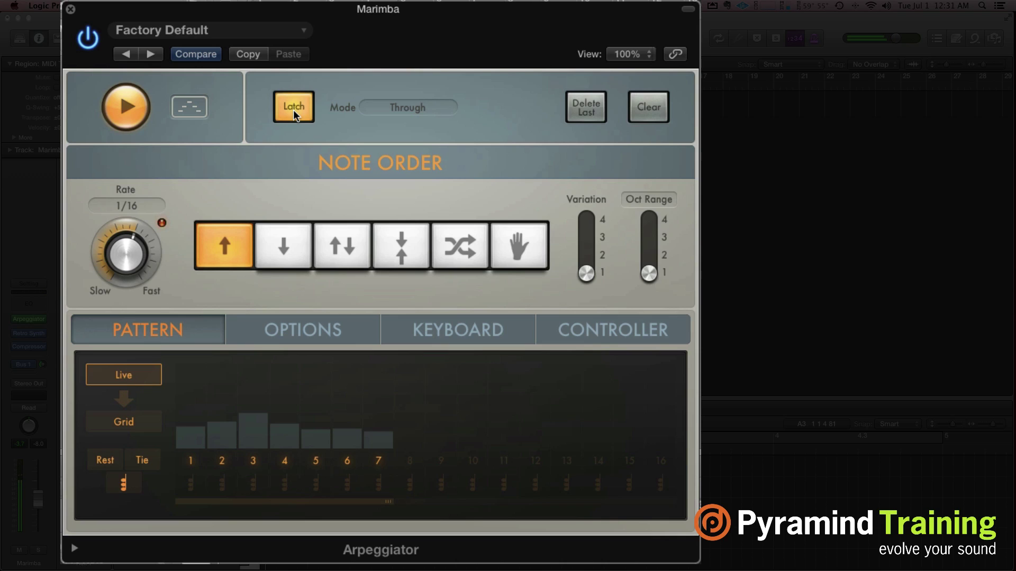
{"action": "left_click", "coordinate": [293, 109]}
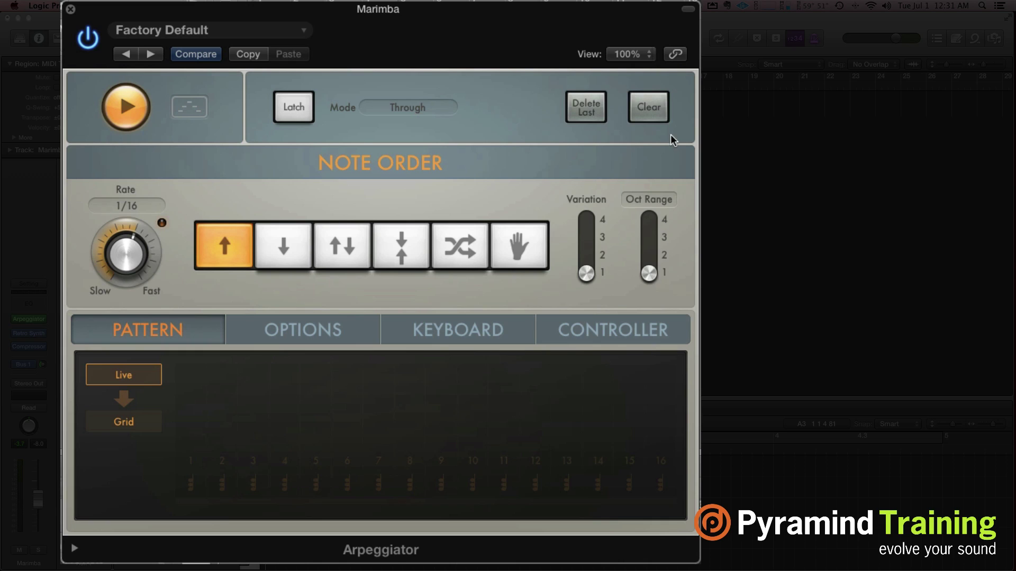
{"action": "left_click", "coordinate": [294, 109]}
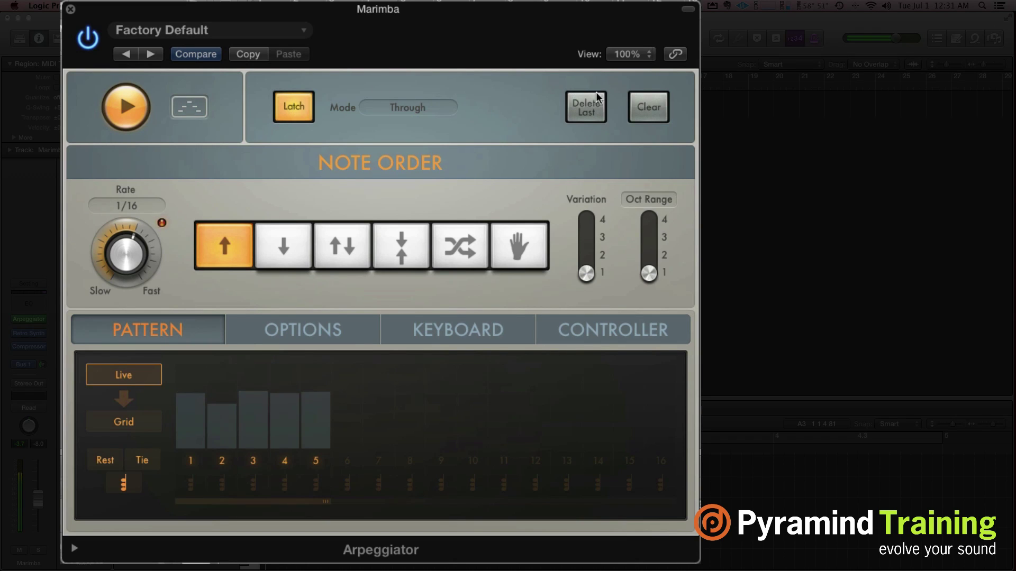
{"action": "left_click", "coordinate": [635, 114]}
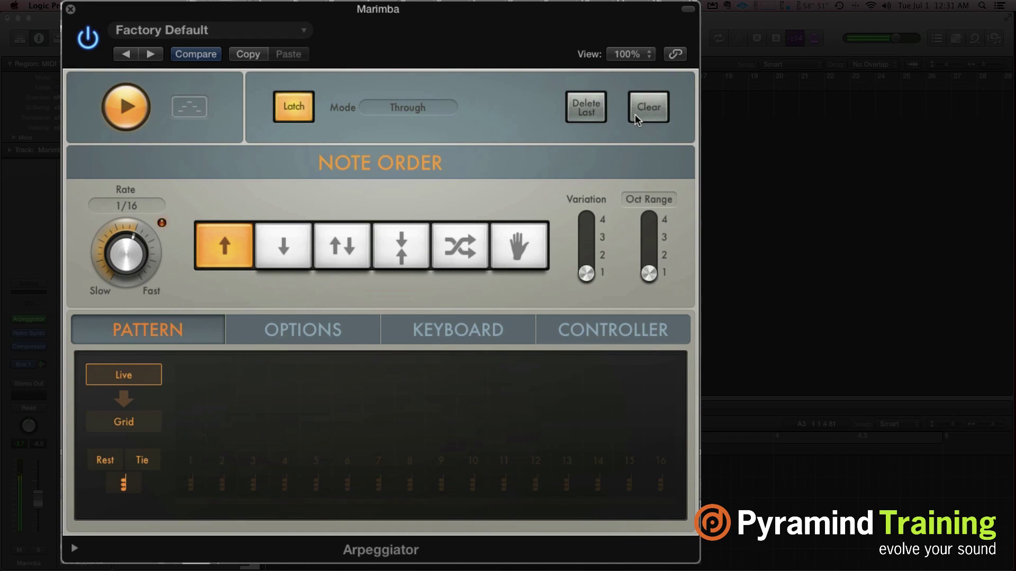
{"action": "left_click", "coordinate": [277, 109]}
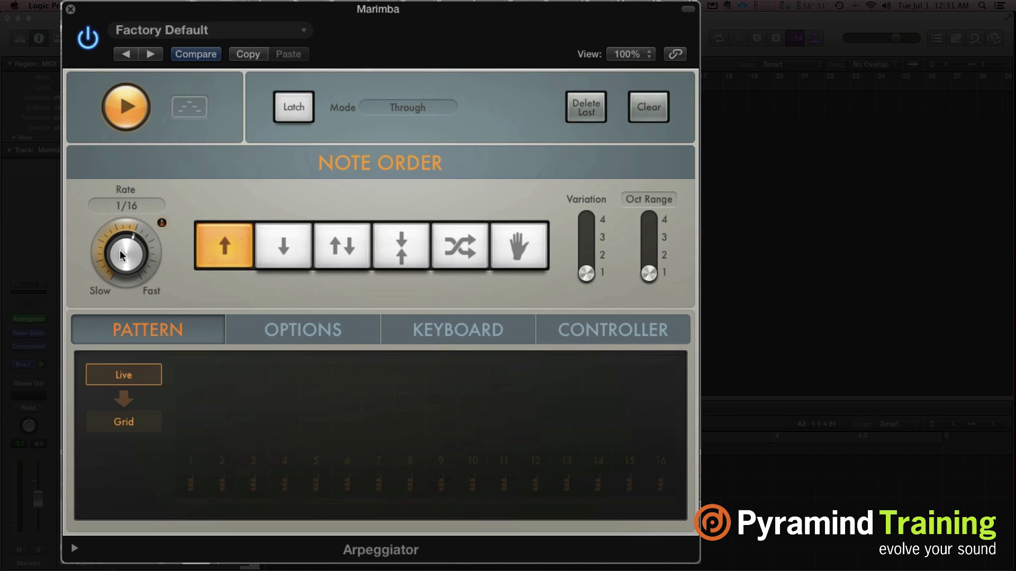
- Vary the Rate, then cycle Down, Up/Down, Converge, Random note orders, ending on As Played
{"action": "mouse_move", "coordinate": [121, 255]}
{"action": "left_mouse_down"}
{"action": "mouse_move", "coordinate": [129, 285]}
{"action": "mouse_move", "coordinate": [127, 249]}
{"action": "mouse_move", "coordinate": [136, 257]}
{"action": "left_mouse_up"}
{"action": "left_click", "coordinate": [275, 245]}
{"action": "left_click", "coordinate": [368, 246]}
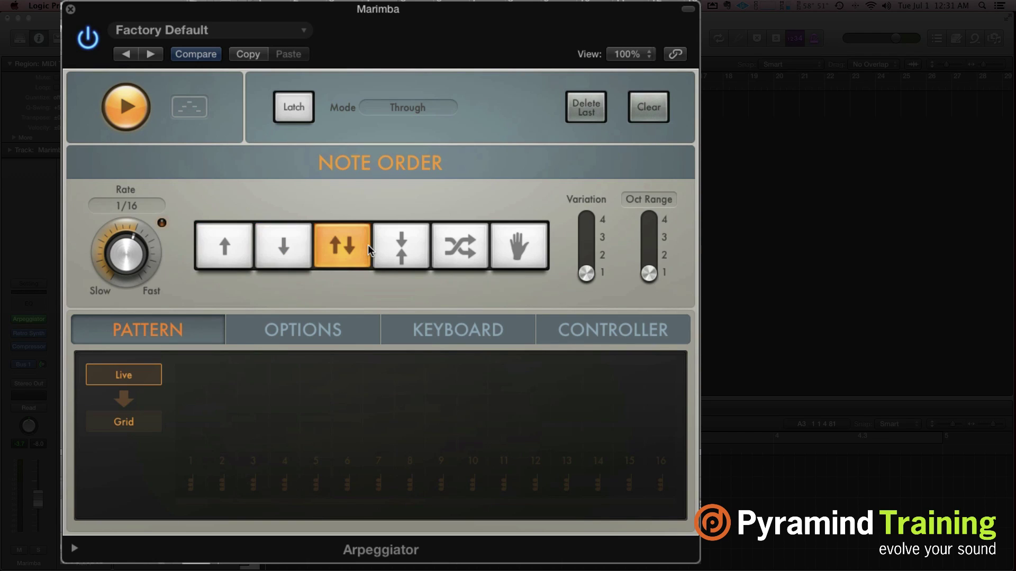
{"action": "left_click", "coordinate": [406, 261]}
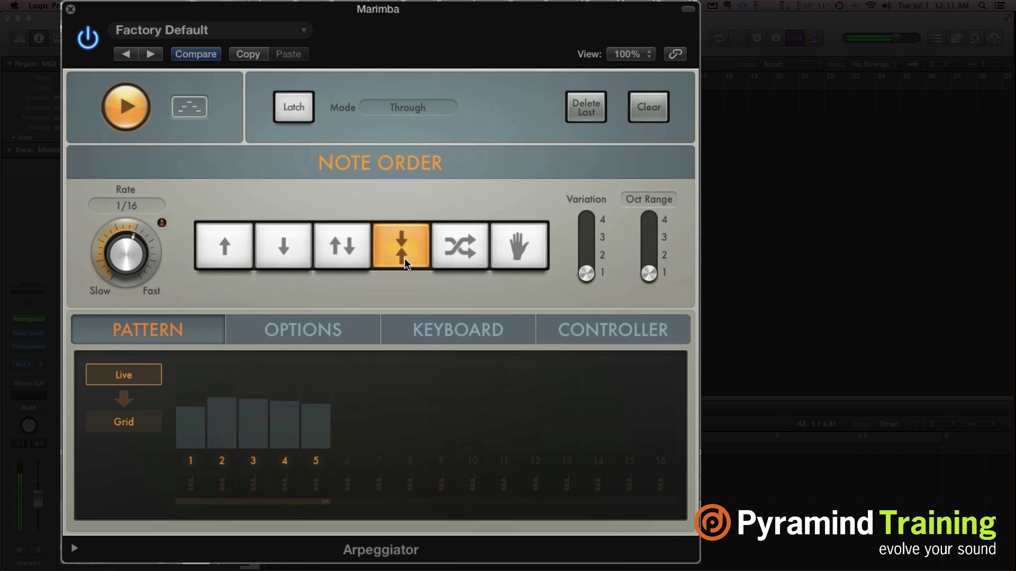
{"action": "left_click", "coordinate": [454, 251]}
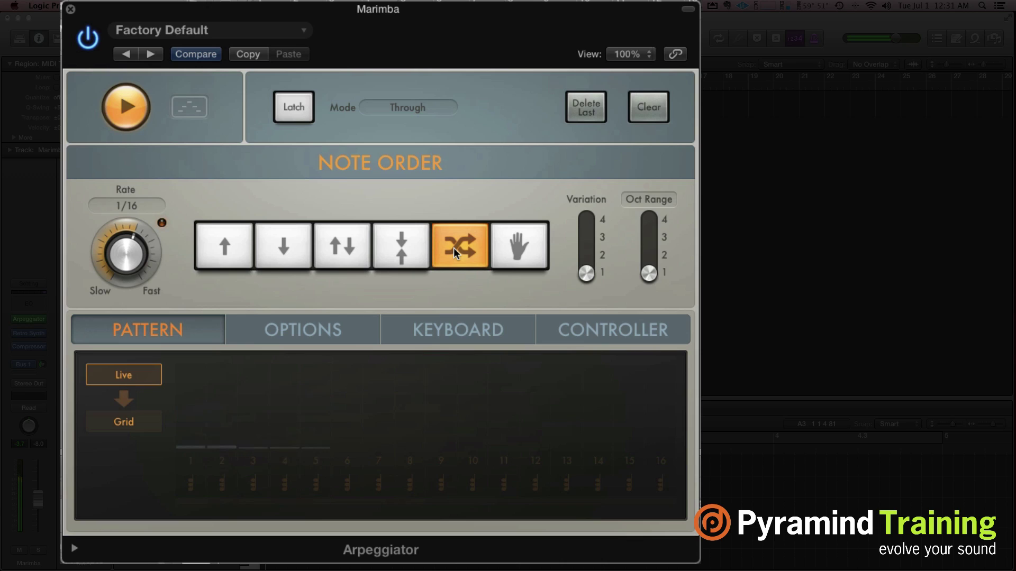
{"action": "left_click", "coordinate": [496, 246]}
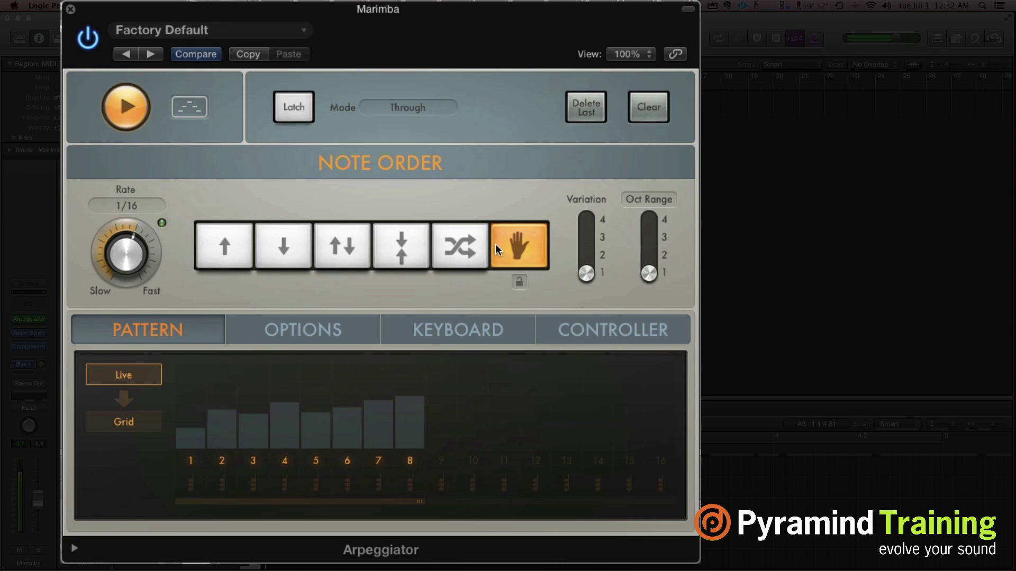
- Return note order to Up, adjust Variation, and set Oct Range to 2
{"action": "left_click", "coordinate": [219, 249]}
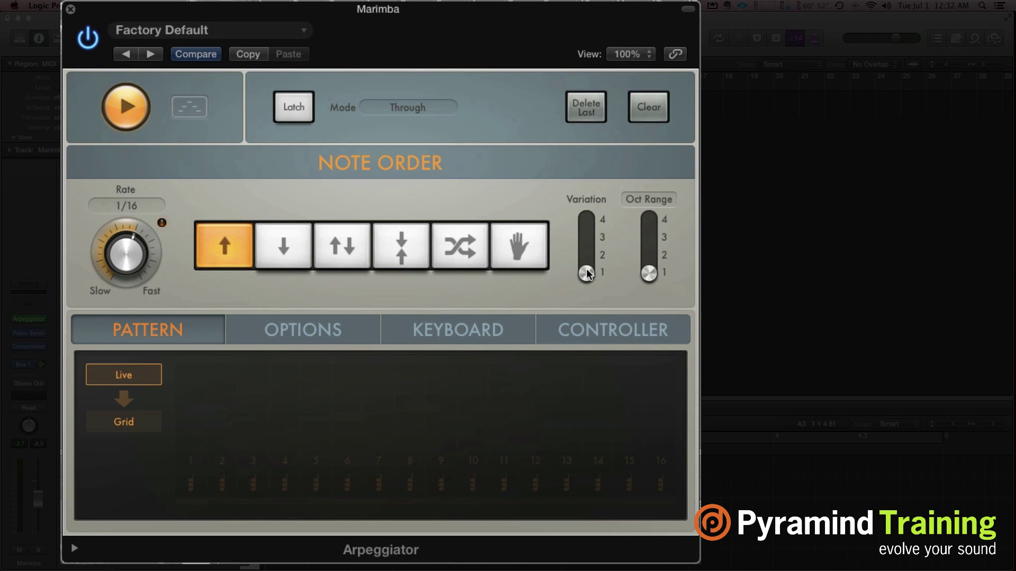
{"action": "left_click_drag", "start_coordinate": [587, 274], "coordinate": [590, 239]}
{"action": "mouse_move", "coordinate": [587, 273]}
{"action": "left_mouse_down"}
{"action": "mouse_move", "coordinate": [603, 210]}
{"action": "mouse_move", "coordinate": [588, 278]}
{"action": "left_mouse_up"}
{"action": "left_click_drag", "start_coordinate": [648, 254], "coordinate": [649, 275]}
{"action": "left_click_drag", "start_coordinate": [649, 273], "coordinate": [655, 257]}
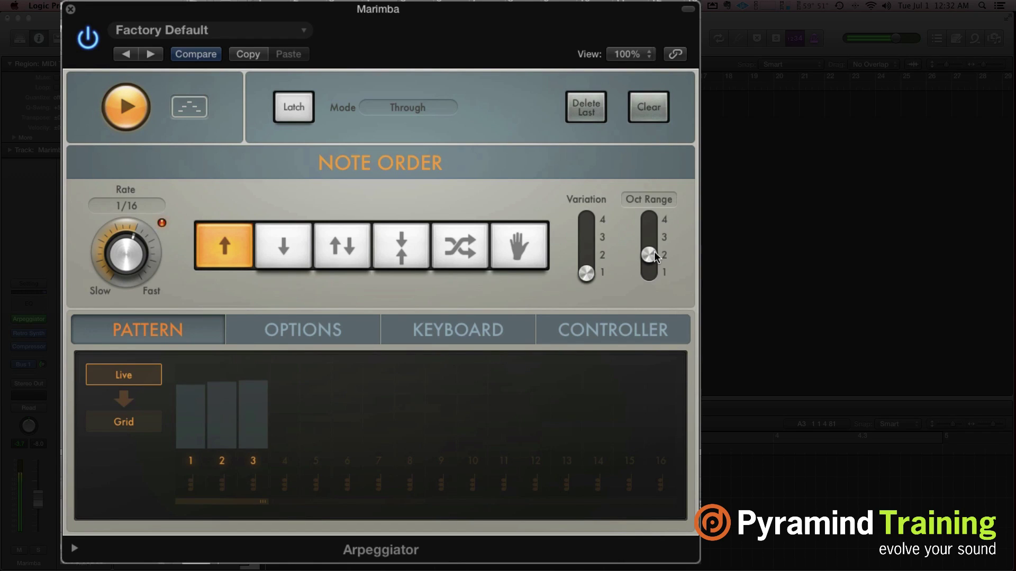
- Switch to Inversions and try values 3 and 4, then return to Oct Range 1
{"action": "left_click", "coordinate": [644, 201]}
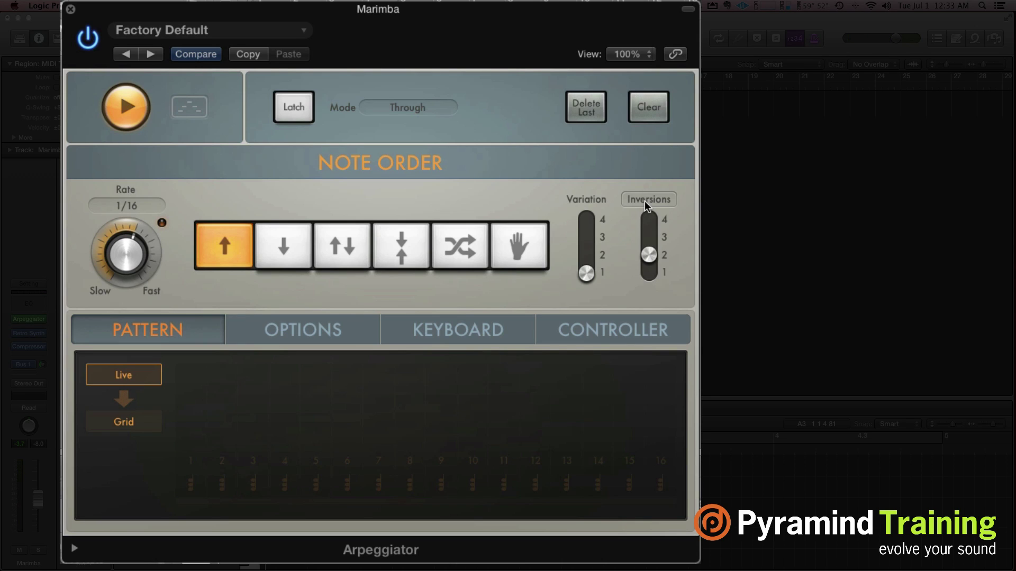
{"action": "mouse_move", "coordinate": [649, 255]}
{"action": "left_mouse_down"}
{"action": "mouse_move", "coordinate": [649, 264]}
{"action": "mouse_move", "coordinate": [647, 244]}
{"action": "left_mouse_up"}
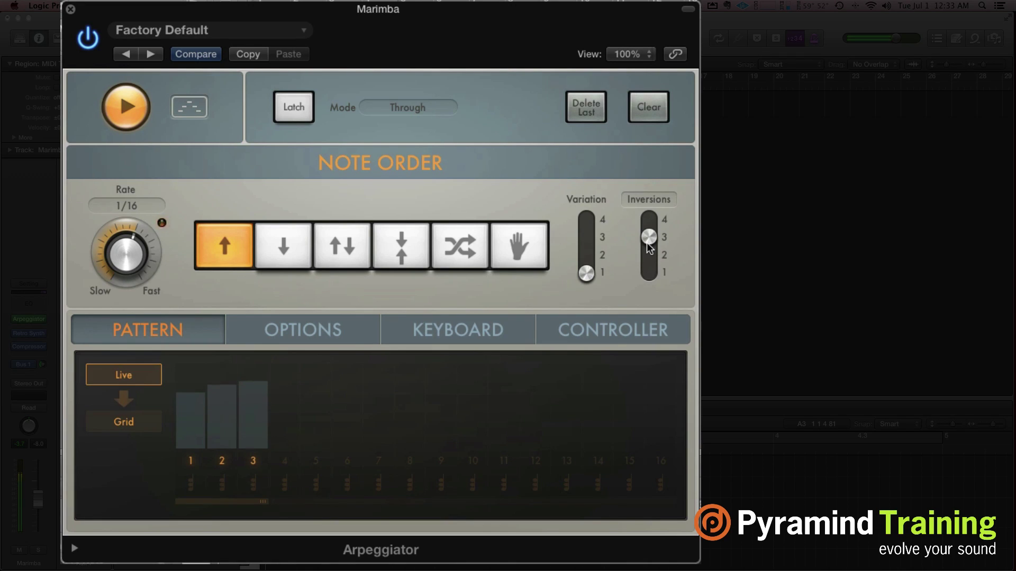
{"action": "left_click", "coordinate": [649, 222]}
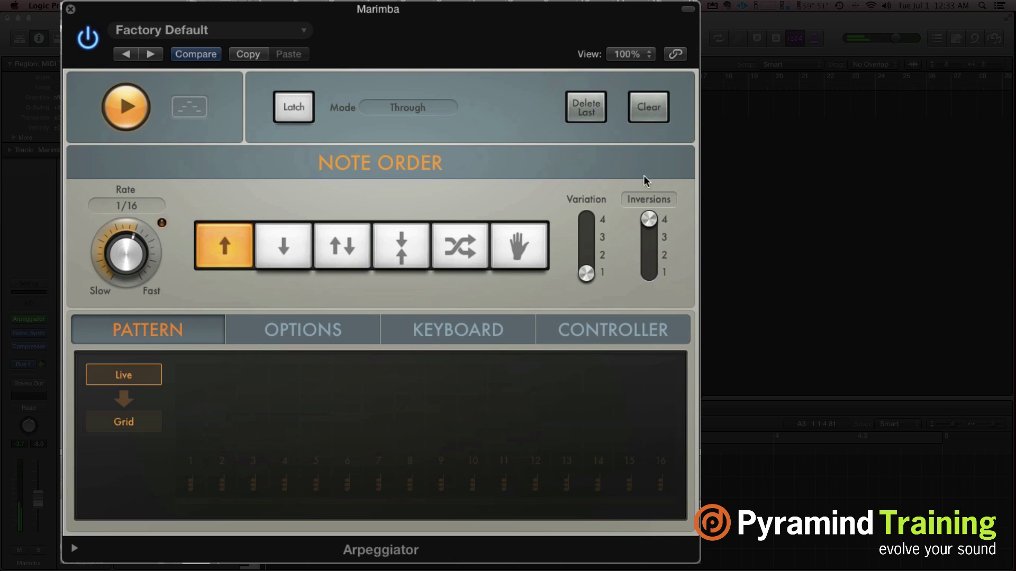
{"action": "left_click", "coordinate": [649, 199]}
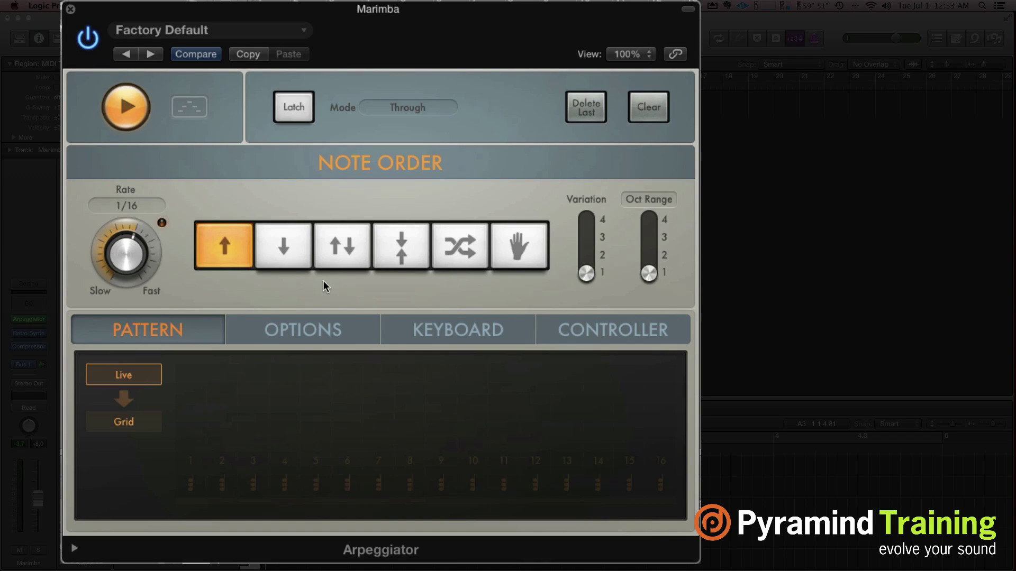
{"action": "left_click", "coordinate": [294, 107]}
- Set the latch mode to Reset, then test Latch on and off, ending off
{"action": "left_click", "coordinate": [408, 107]}
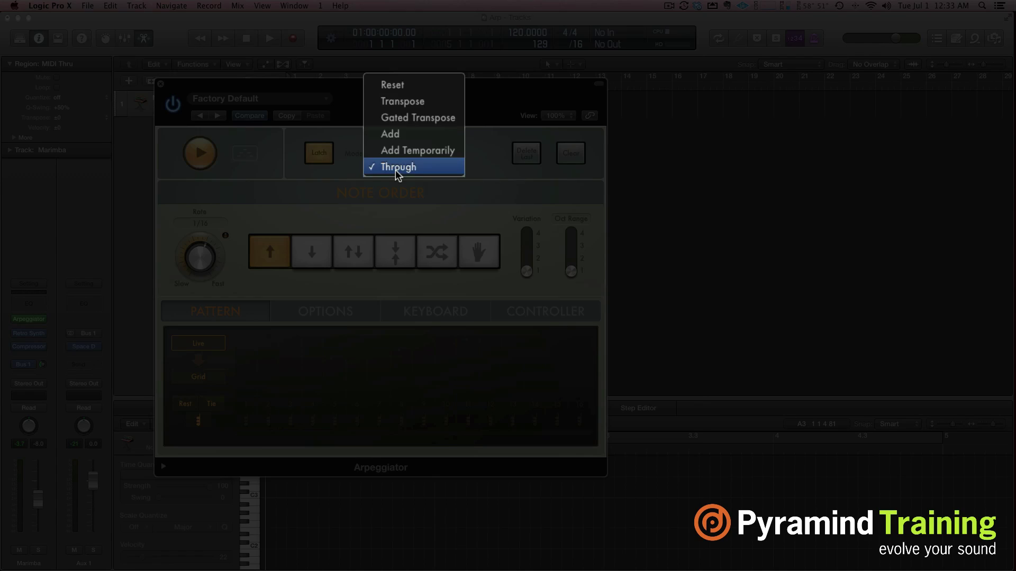
{"action": "left_click", "coordinate": [418, 85]}
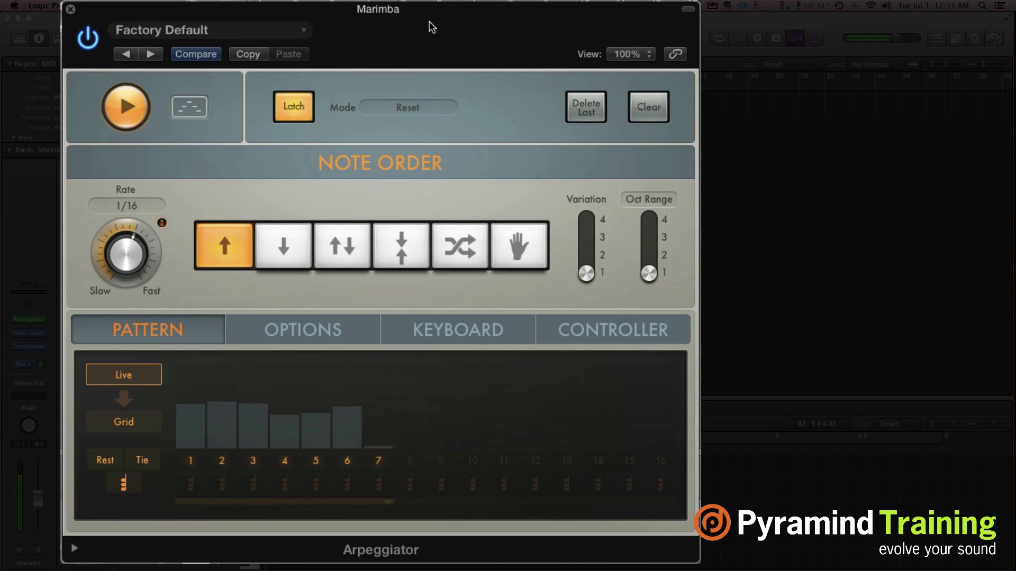
{"action": "left_click", "coordinate": [281, 102]}
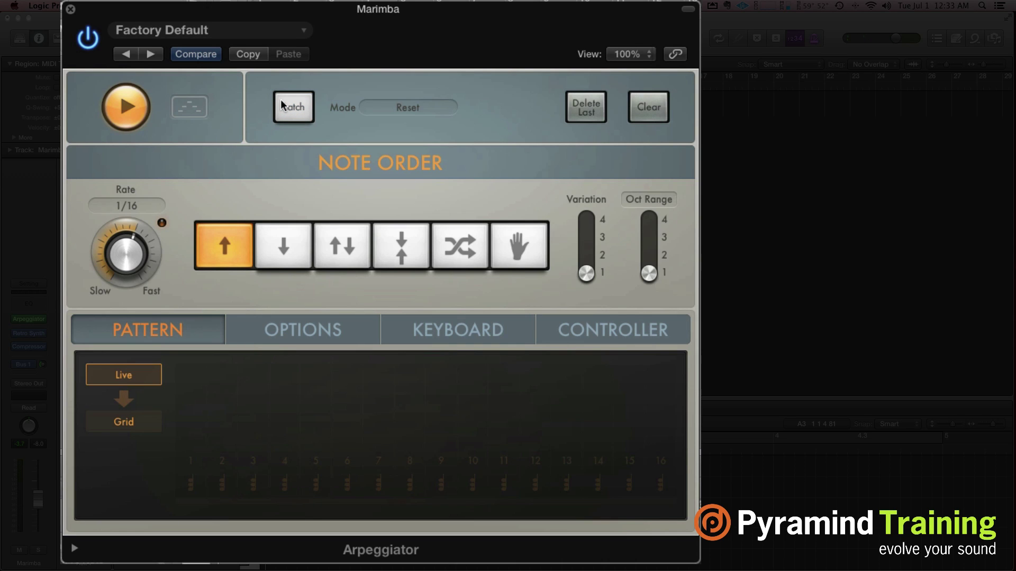
{"action": "left_click", "coordinate": [294, 108]}
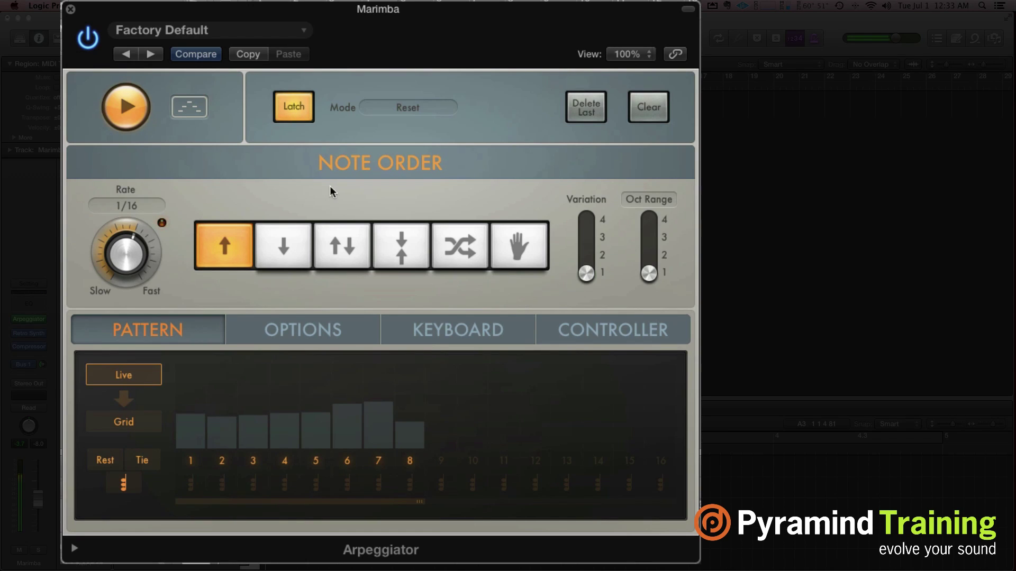
{"action": "left_click", "coordinate": [287, 101]}
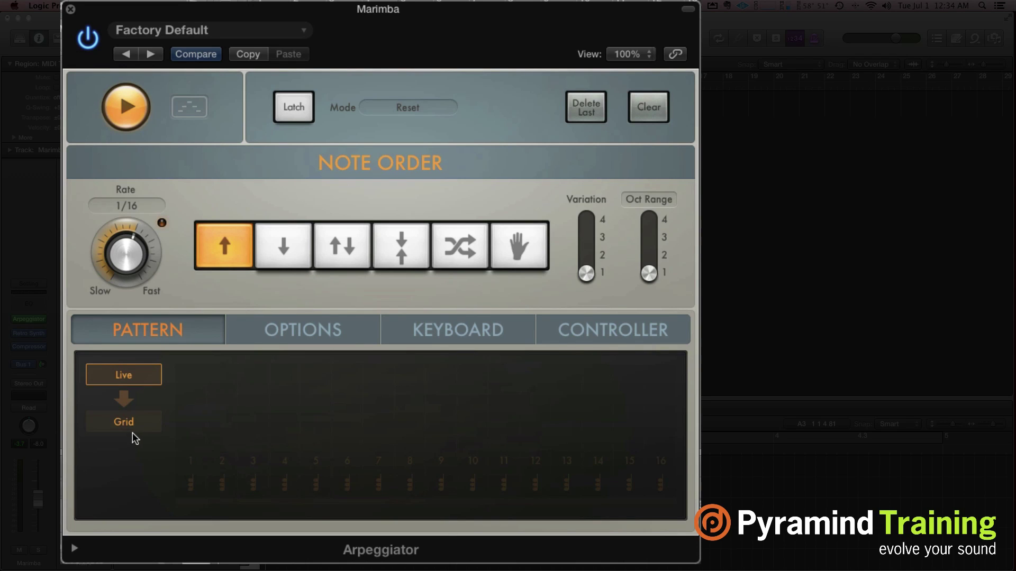
- Switch the Arpeggiator pattern to Grid and set its length to 16 steps
{"action": "left_click", "coordinate": [117, 427]}
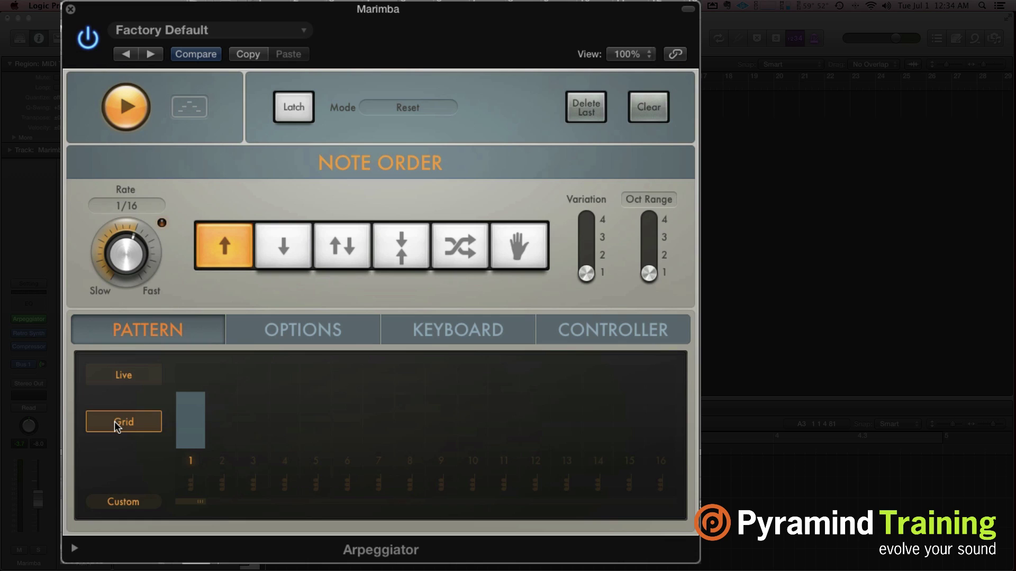
{"action": "left_click_drag", "start_coordinate": [199, 503], "coordinate": [659, 510]}
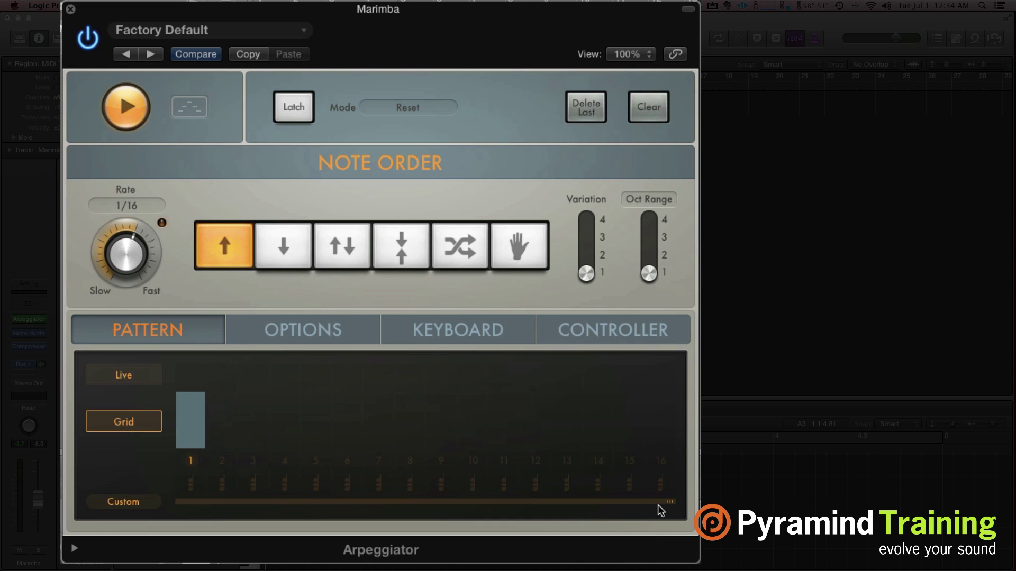
{"action": "mouse_move", "coordinate": [669, 503]}
{"action": "left_mouse_down"}
{"action": "mouse_move", "coordinate": [709, 511]}
{"action": "mouse_move", "coordinate": [725, 498]}
{"action": "mouse_move", "coordinate": [739, 424]}
{"action": "mouse_move", "coordinate": [1007, 407]}
{"action": "mouse_move", "coordinate": [711, 413]}
{"action": "mouse_move", "coordinate": [674, 504]}
{"action": "left_mouse_up"}
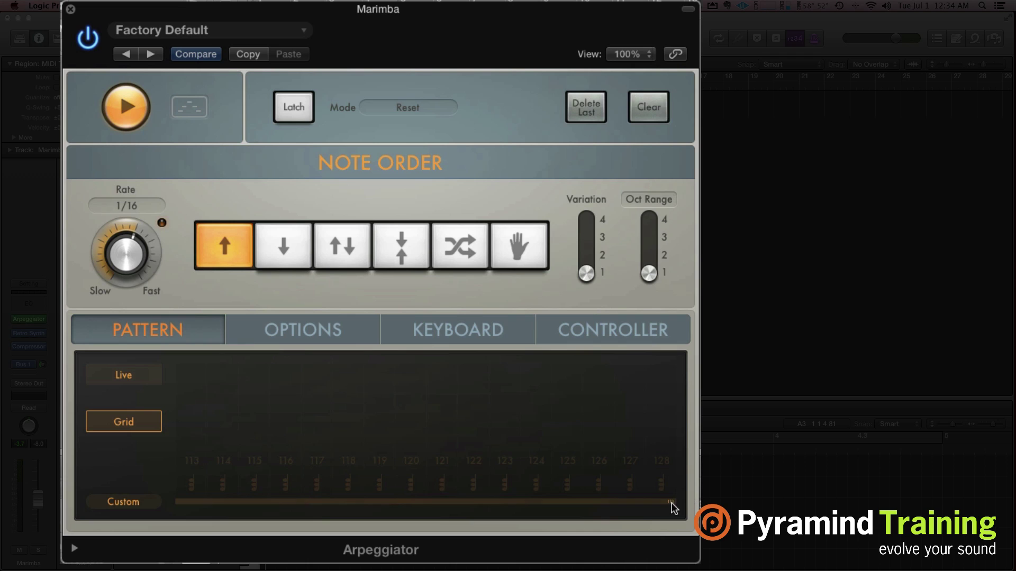
{"action": "left_click_drag", "start_coordinate": [673, 507], "coordinate": [598, 508]}
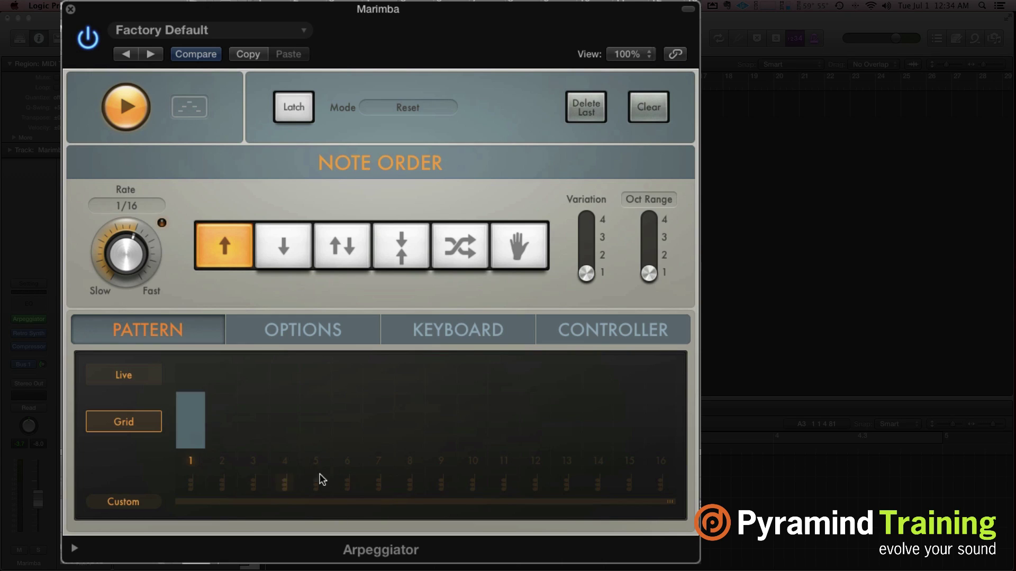
- Switch on grid steps 4, 7, 10, 13 and 16 at varied heights and audition the pattern
{"action": "left_click", "coordinate": [286, 430]}
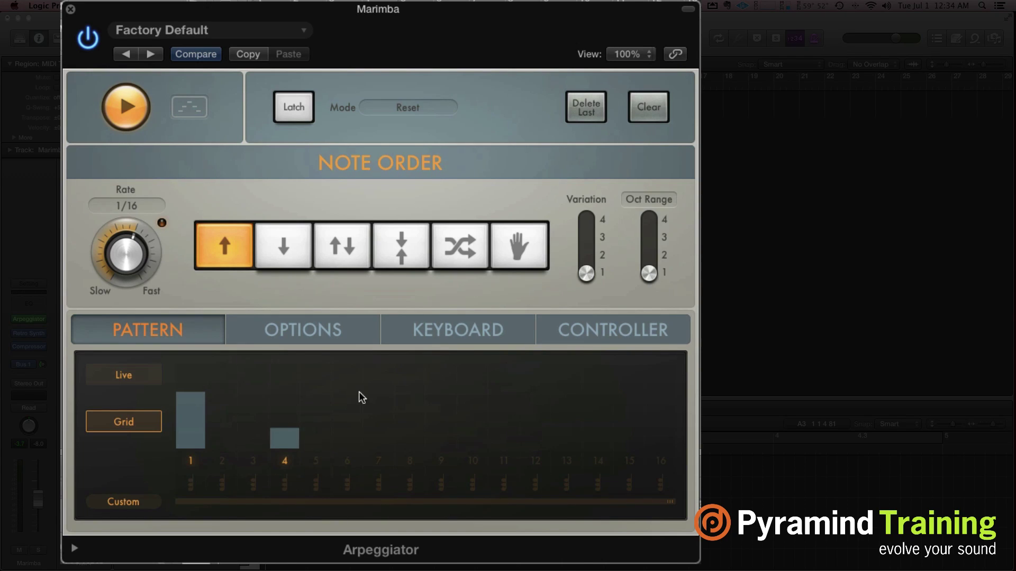
{"action": "left_click", "coordinate": [388, 406]}
{"action": "left_click", "coordinate": [481, 390]}
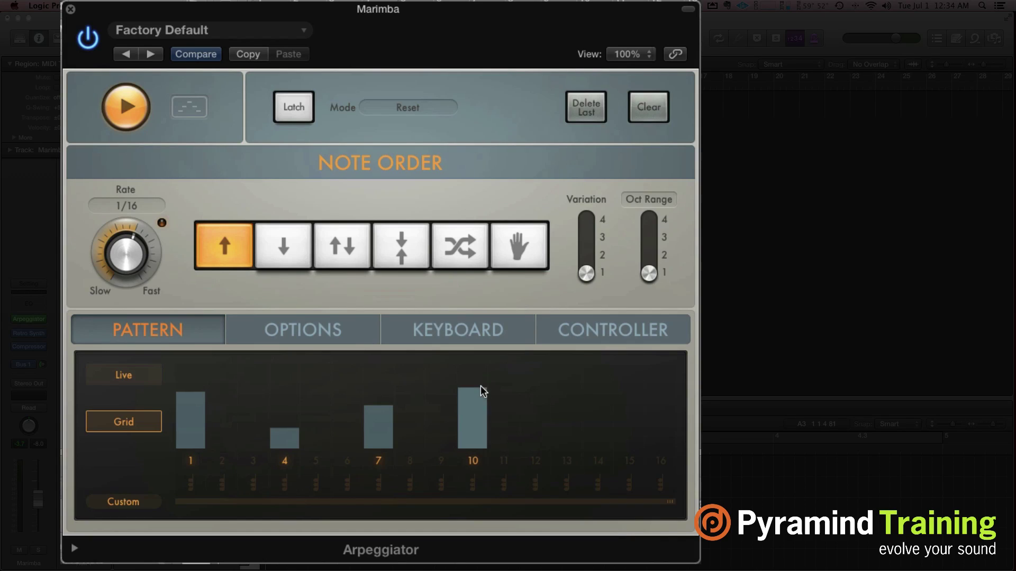
{"action": "left_click", "coordinate": [553, 414]}
{"action": "left_click", "coordinate": [653, 379]}
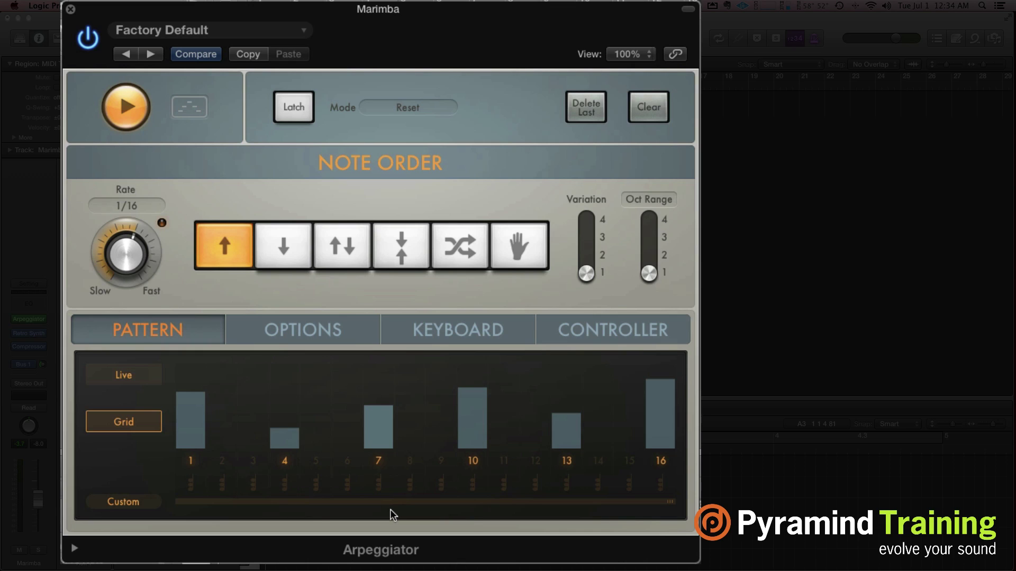
{"action": "key", "text": "space"}
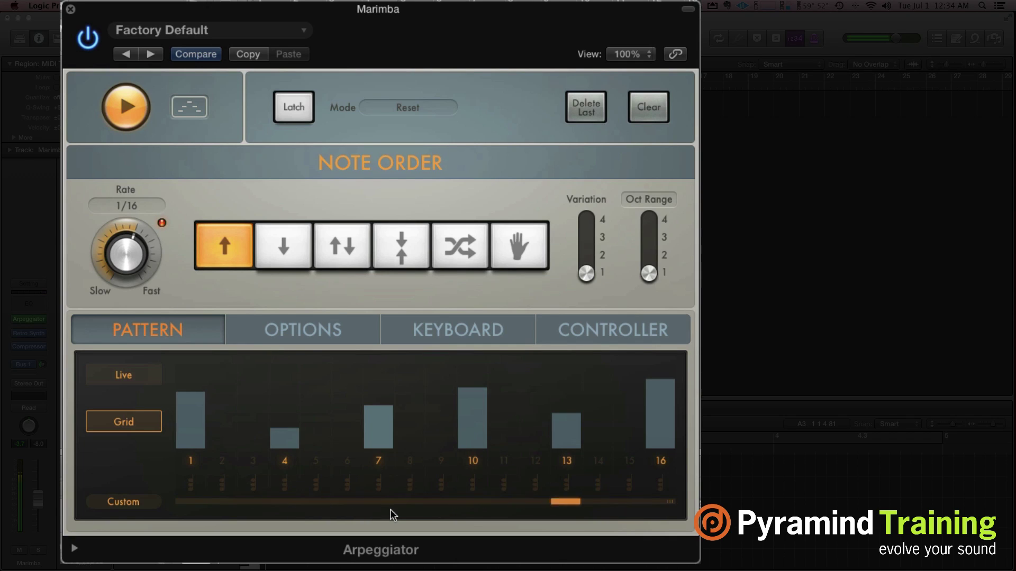
{"action": "key", "text": "space"}
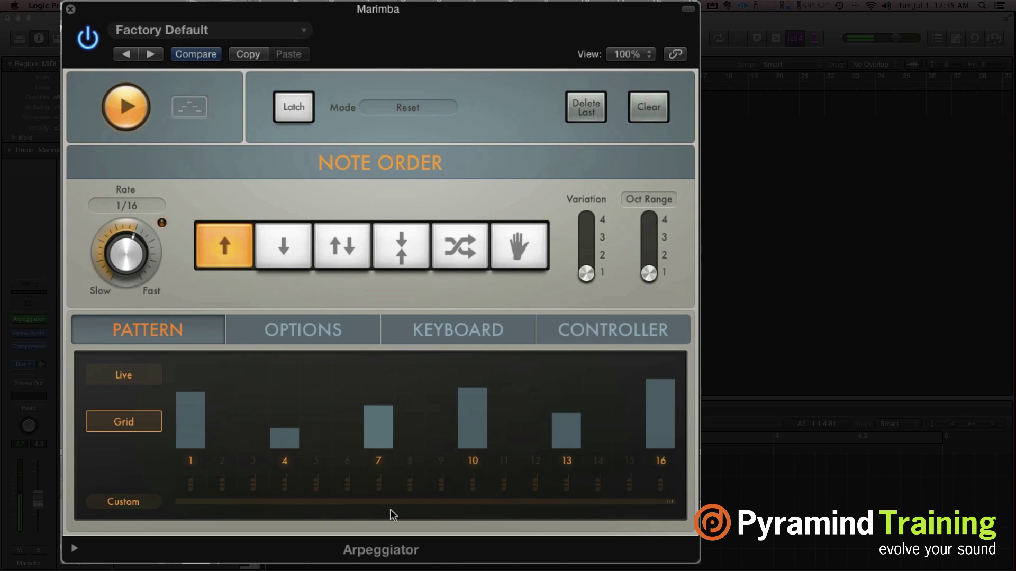
- Change the per-step controls under steps 4, 10 and 13 and listen to the result
{"action": "left_click", "coordinate": [285, 481]}
{"action": "left_click", "coordinate": [473, 484]}
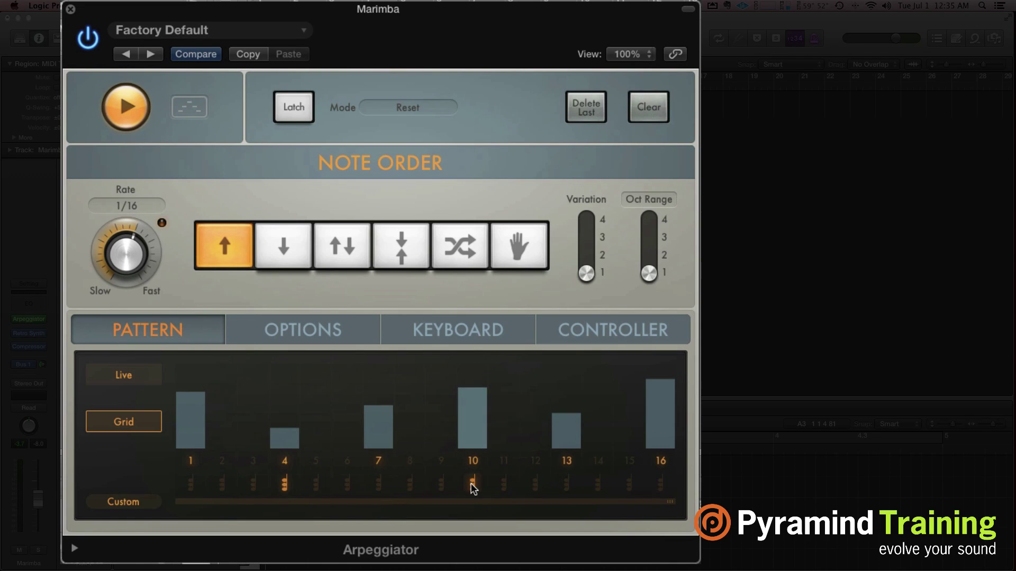
{"action": "left_click", "coordinate": [565, 484]}
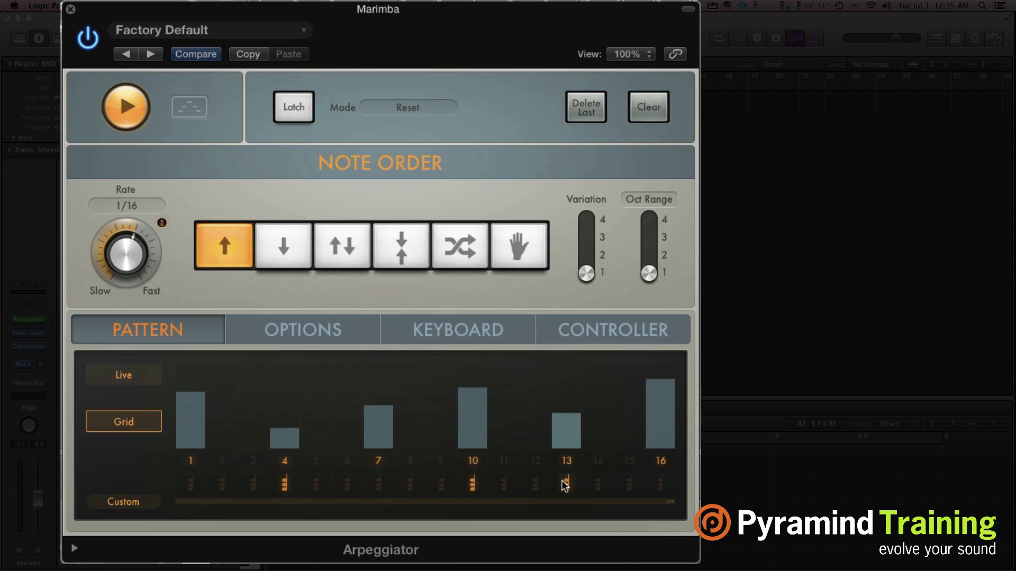
{"action": "key", "text": "space"}
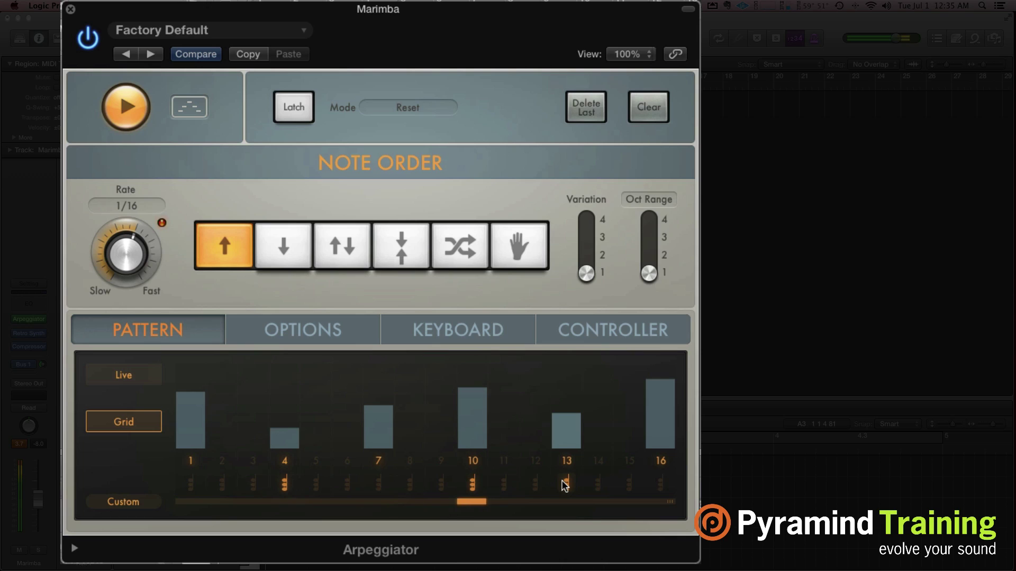
{"action": "key", "text": "space"}
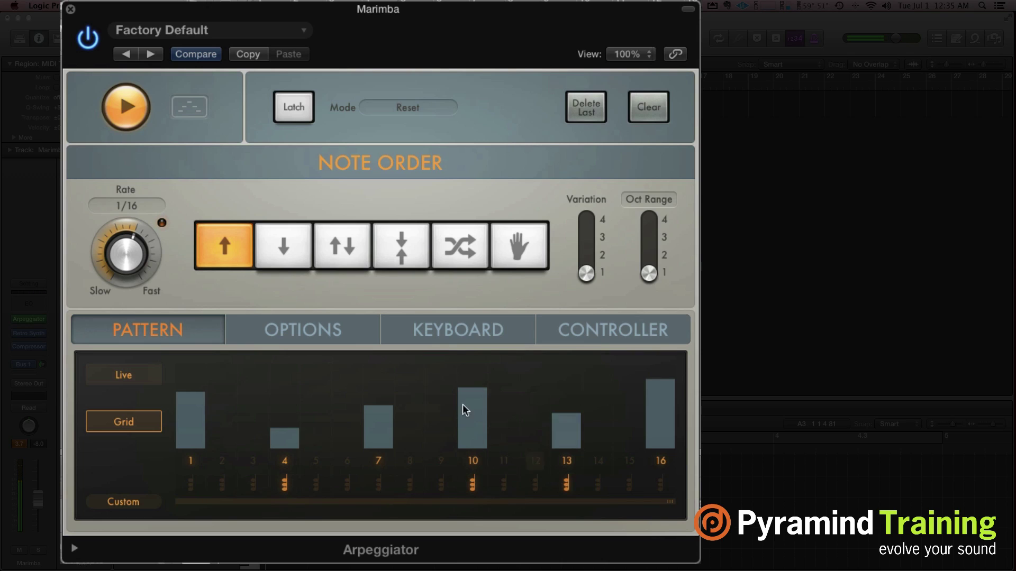
- Add steps 8, 9, 5 and 2, lower velocities of steps 4, 13 and 10, then switch to Live mode
{"action": "left_click", "coordinate": [415, 427]}
{"action": "left_click", "coordinate": [437, 402]}
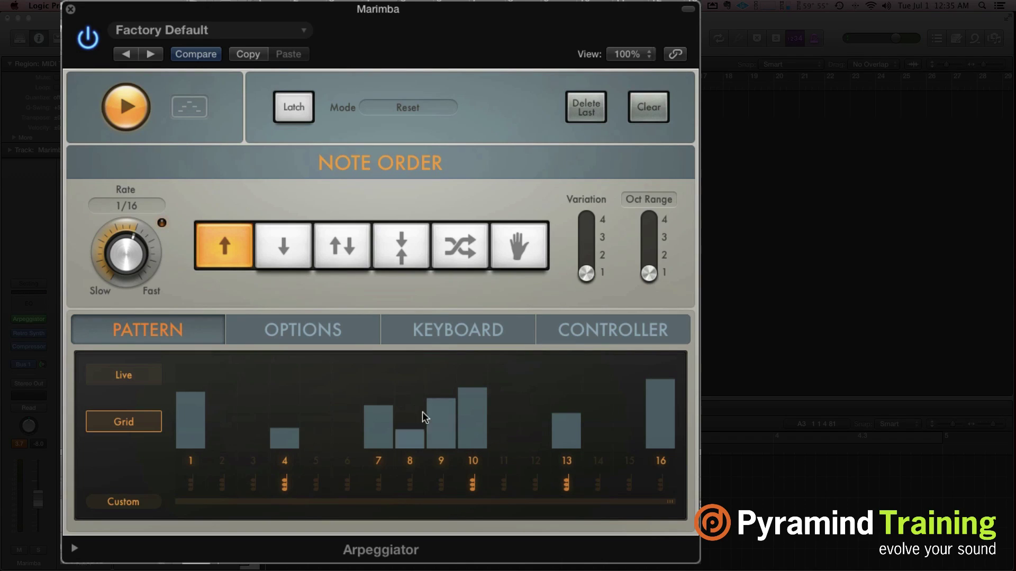
{"action": "left_click", "coordinate": [444, 400]}
{"action": "left_click", "coordinate": [317, 433]}
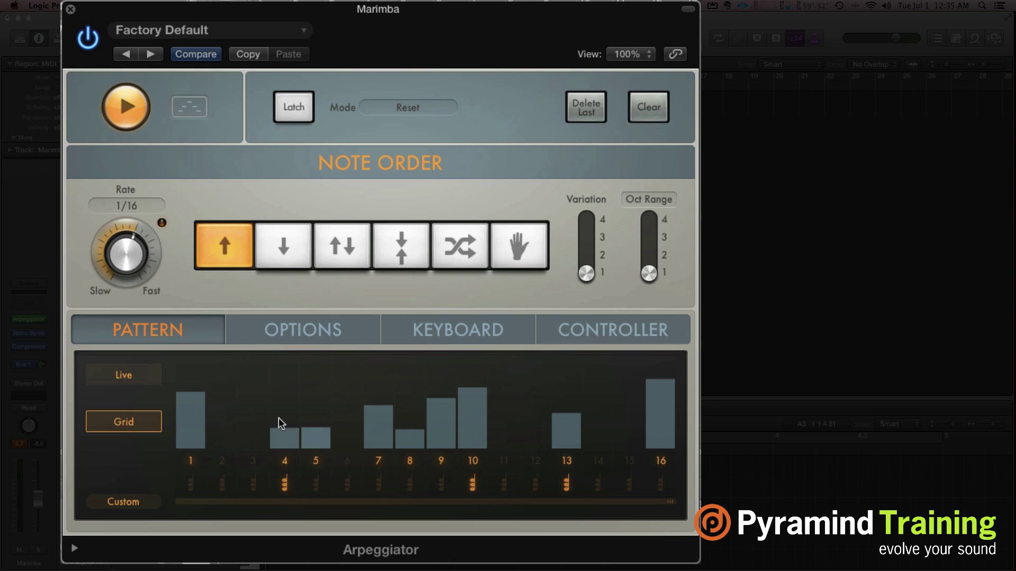
{"action": "left_click", "coordinate": [222, 411]}
{"action": "left_click", "coordinate": [286, 435]}
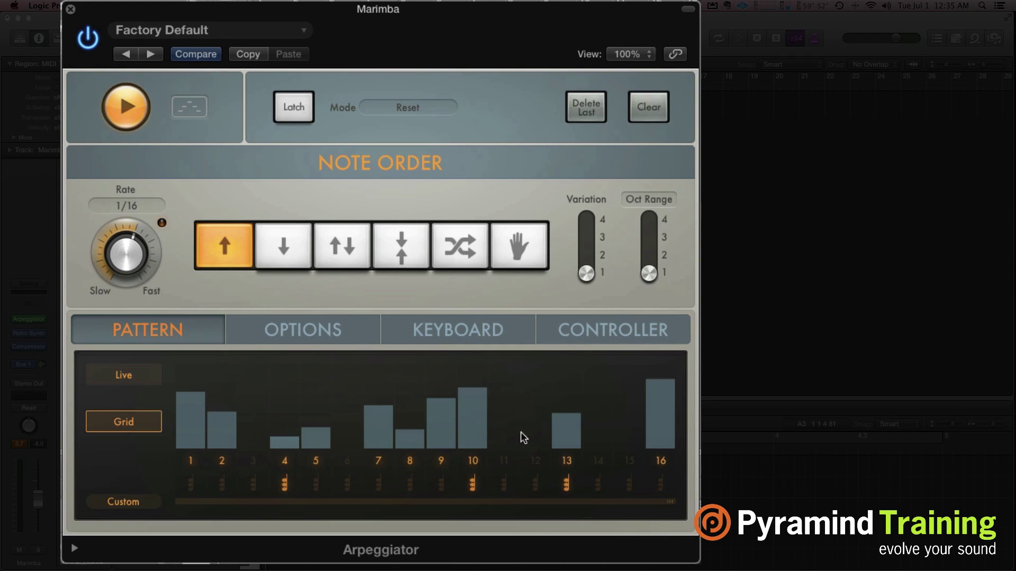
{"action": "left_click_drag", "start_coordinate": [574, 415], "coordinate": [566, 432]}
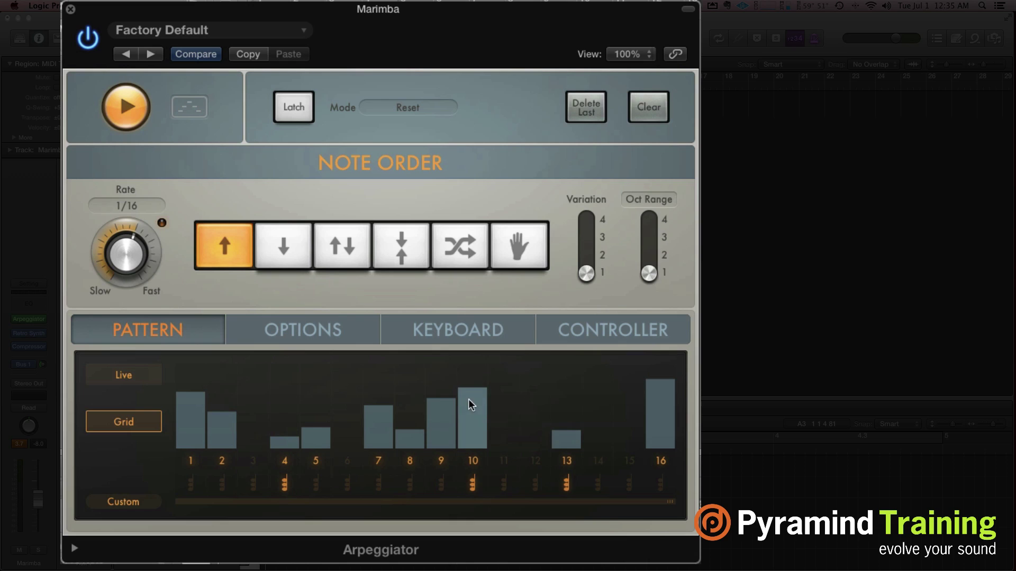
{"action": "left_click_drag", "start_coordinate": [469, 429], "coordinate": [469, 434]}
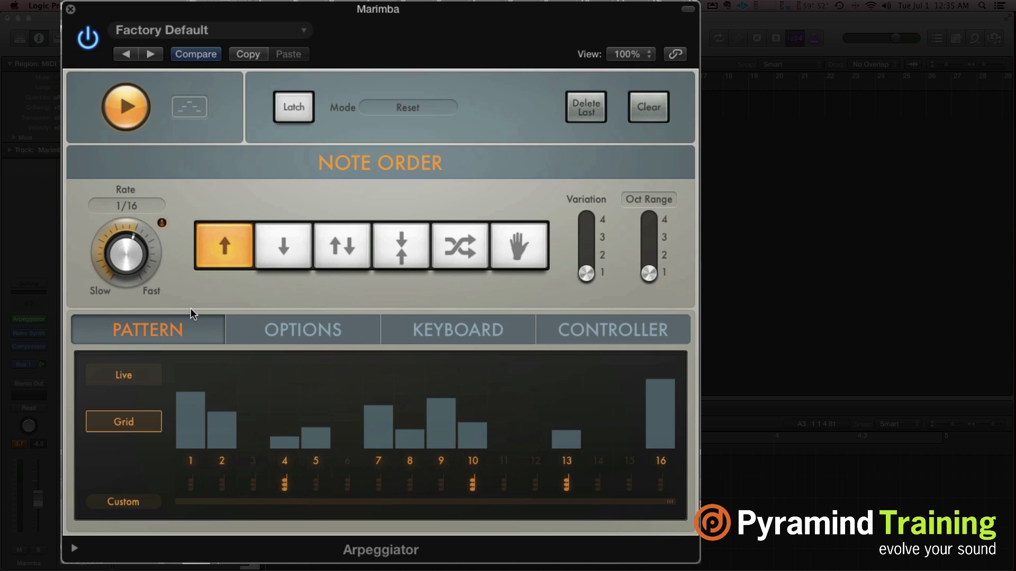
{"action": "left_click", "coordinate": [122, 375]}
{"action": "left_click", "coordinate": [264, 327]}
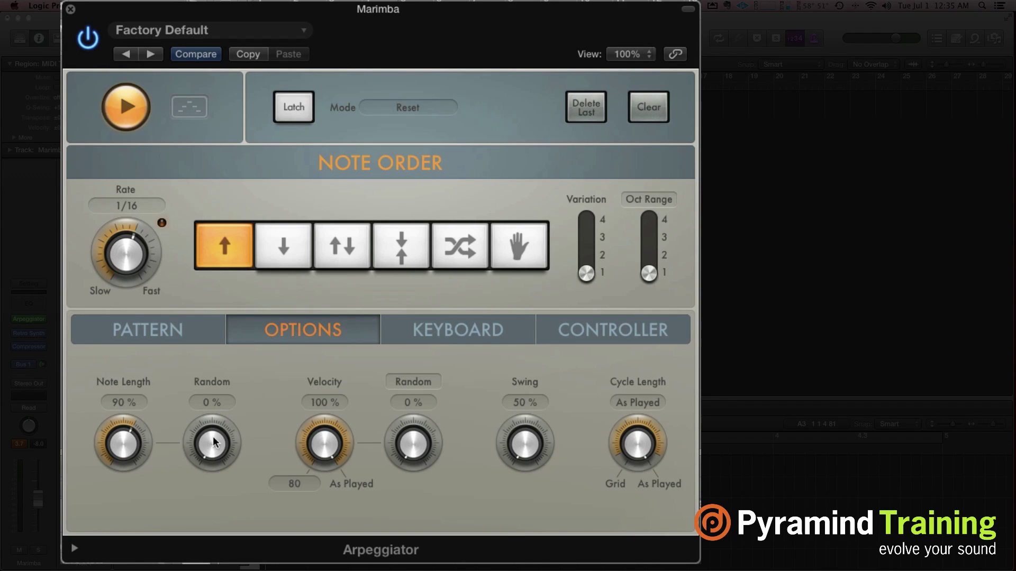
- Check Note Length 90% and Swing 50%, and change the Velocity Random variation type
{"action": "mouse_move", "coordinate": [316, 486]}
{"action": "left_click", "coordinate": [414, 381]}
{"action": "left_click", "coordinate": [464, 321]}
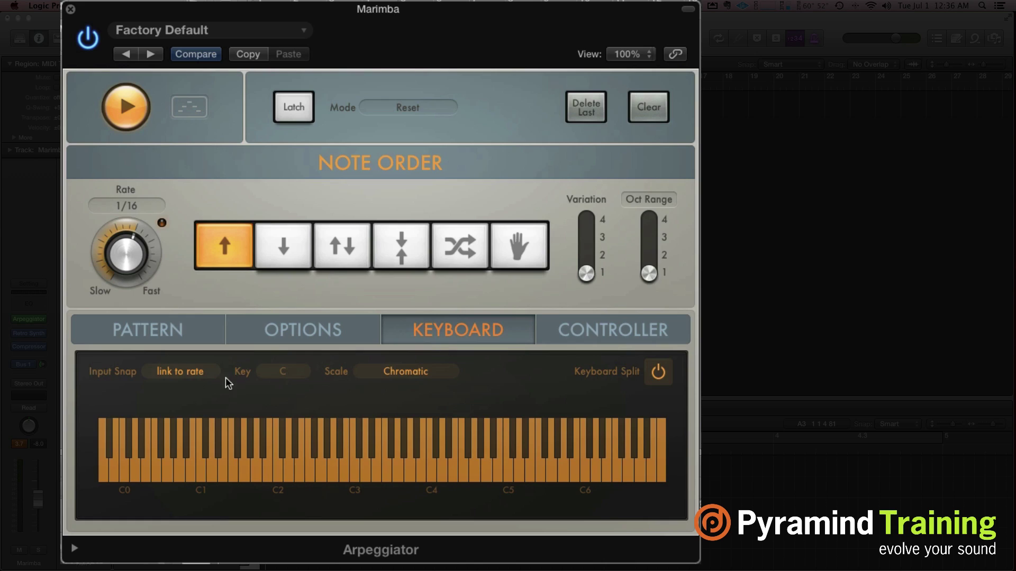
{"action": "left_click", "coordinate": [209, 371]}
{"action": "left_click", "coordinate": [370, 346]}
{"action": "left_click", "coordinate": [382, 341]}
{"action": "left_click", "coordinate": [392, 297]}
{"action": "left_click", "coordinate": [396, 370]}
{"action": "left_click", "coordinate": [389, 272]}
- Enable Keyboard Split with the arpeggio range starting at C3 and the remote range just below it
{"action": "left_click", "coordinate": [652, 365]}
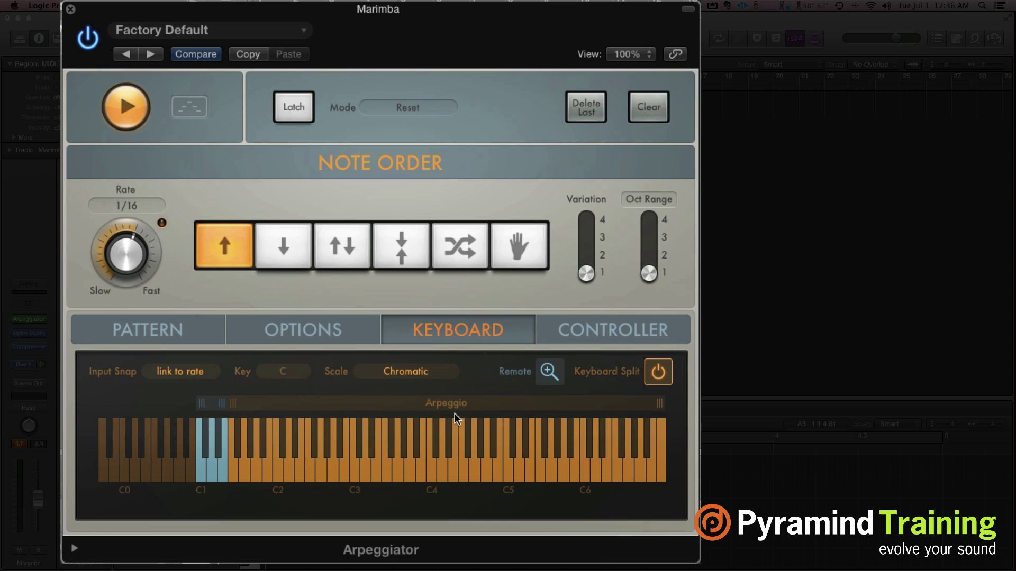
{"action": "left_click_drag", "start_coordinate": [201, 406], "coordinate": [80, 409]}
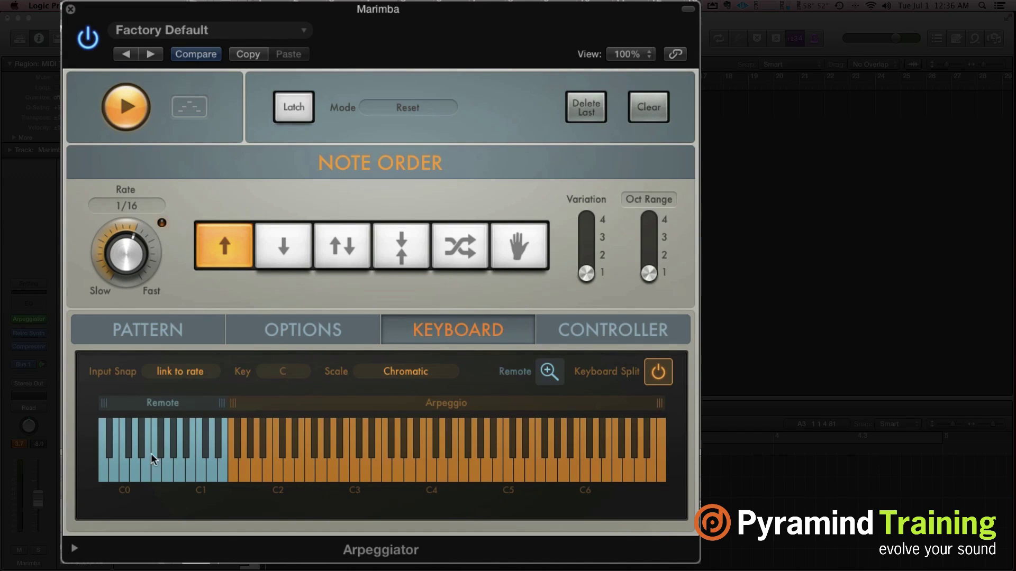
{"action": "left_click_drag", "start_coordinate": [226, 405], "coordinate": [355, 409]}
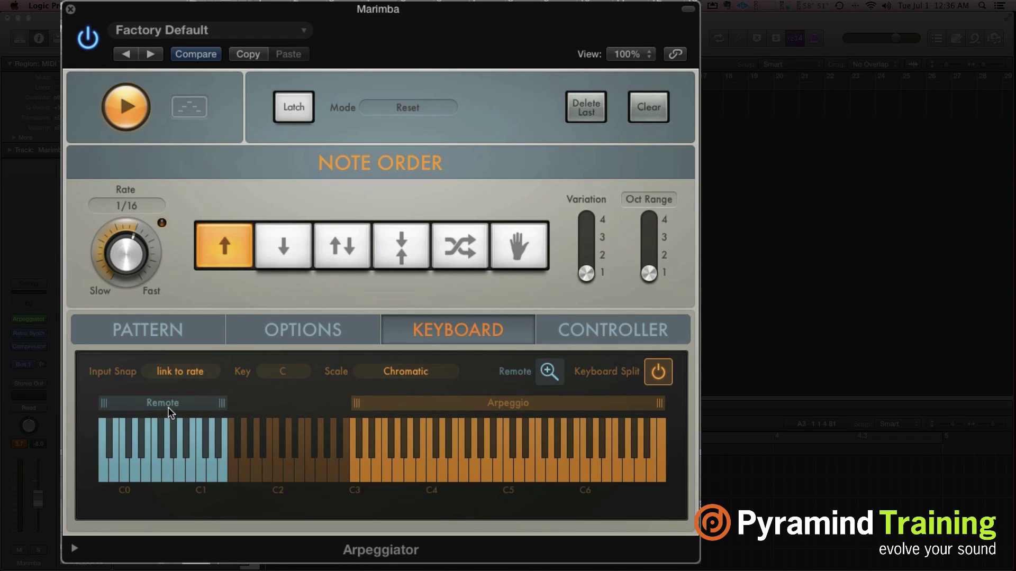
{"action": "left_click_drag", "start_coordinate": [167, 405], "coordinate": [284, 414]}
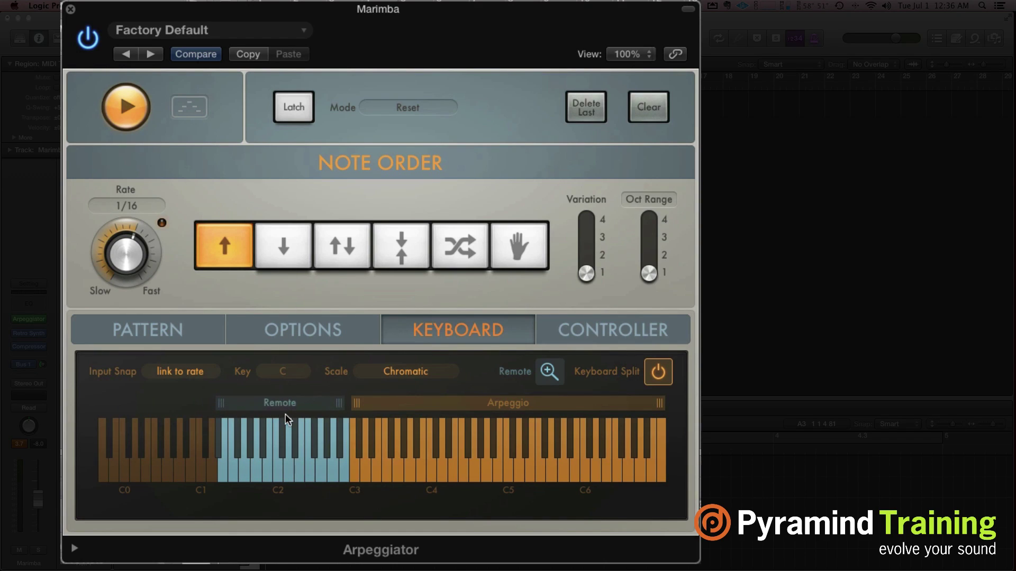
{"action": "left_click_drag", "start_coordinate": [220, 404], "coordinate": [231, 405]}
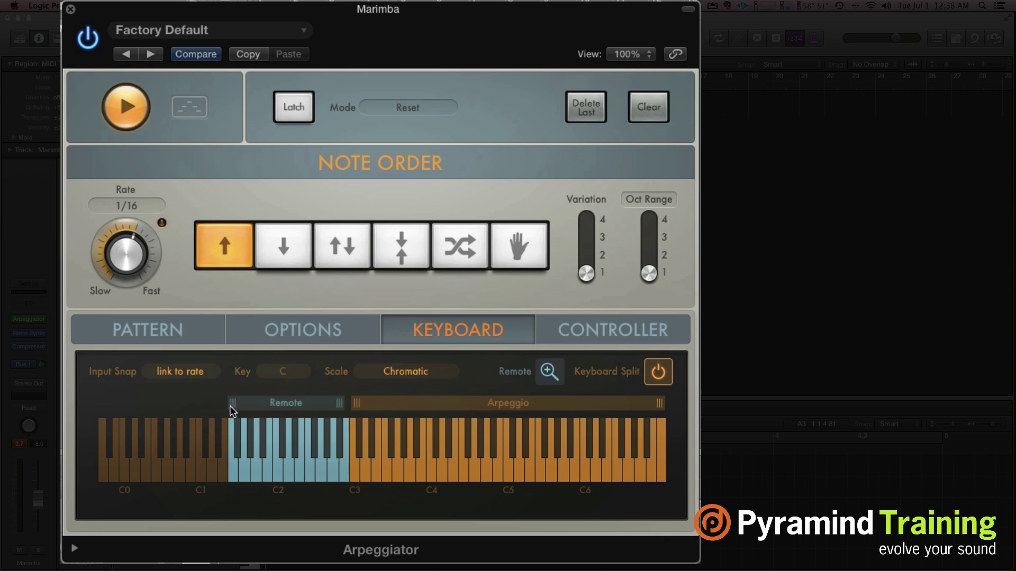
- Cycle Note Order through As Played and other settings via remote keys, ending back on Up
{"action": "left_click", "coordinate": [252, 448]}
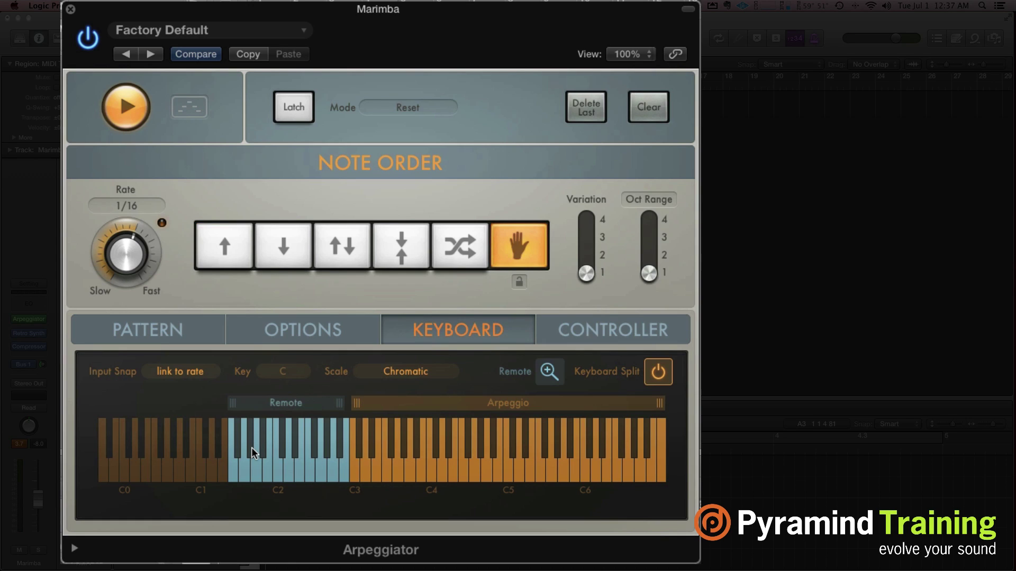
{"action": "left_click", "coordinate": [252, 448]}
{"action": "left_click", "coordinate": [252, 447]}
{"action": "left_click", "coordinate": [252, 447]}
{"action": "left_click", "coordinate": [252, 447]}
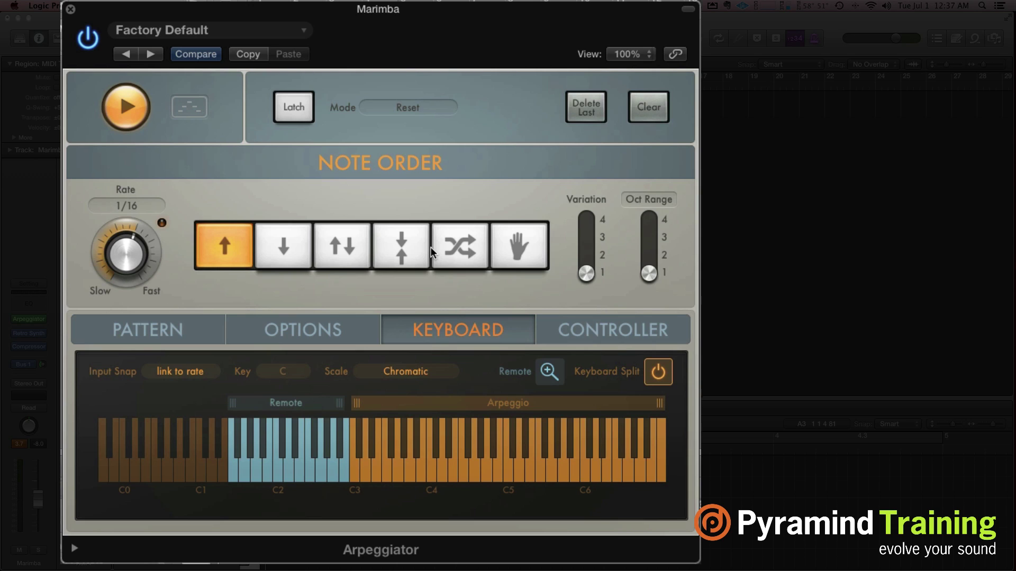
{"action": "left_click", "coordinate": [553, 374]}
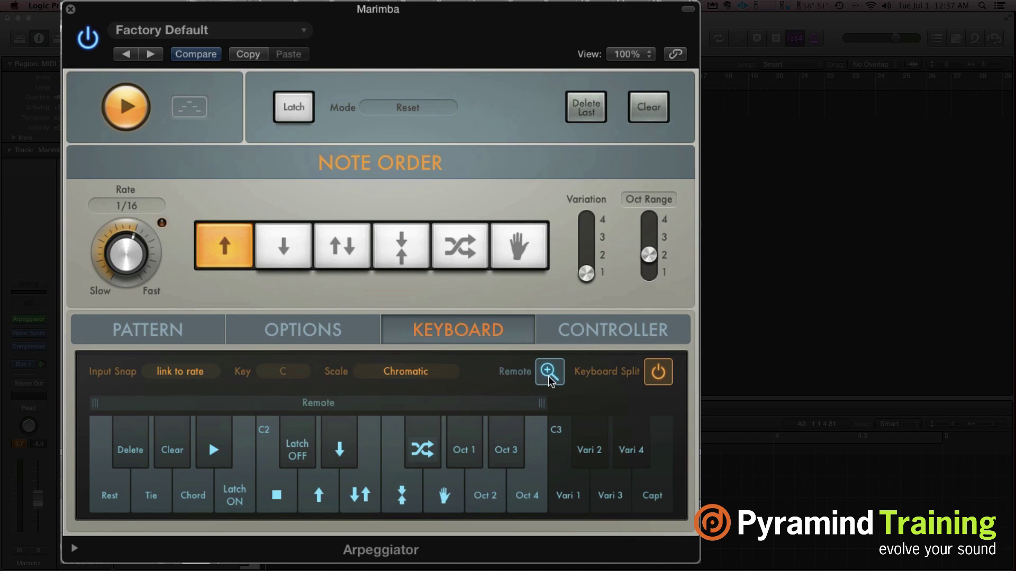
- Display the remote key assignments for latch, note order, octave and variation
{"action": "left_click", "coordinate": [557, 330]}
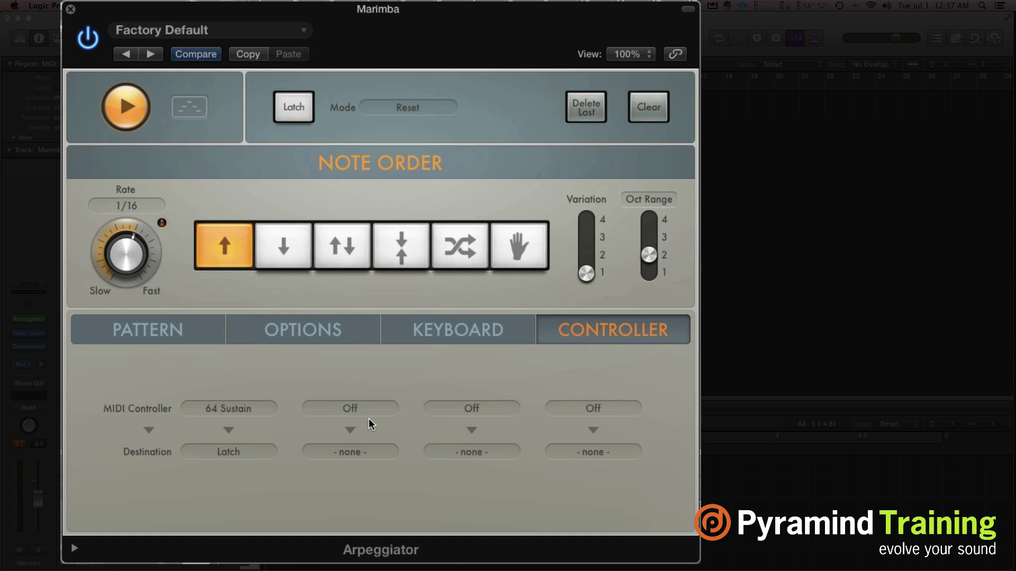
- Reveal and hide the Silent Capture setting, then close the Arpeggiator window
{"action": "left_click", "coordinate": [75, 550]}
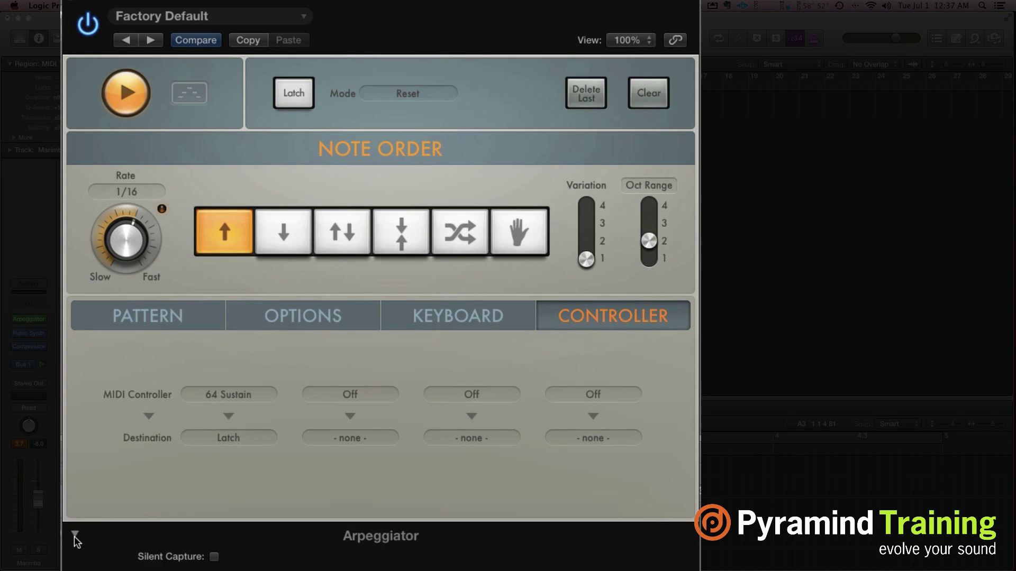
{"action": "left_click", "coordinate": [74, 536]}
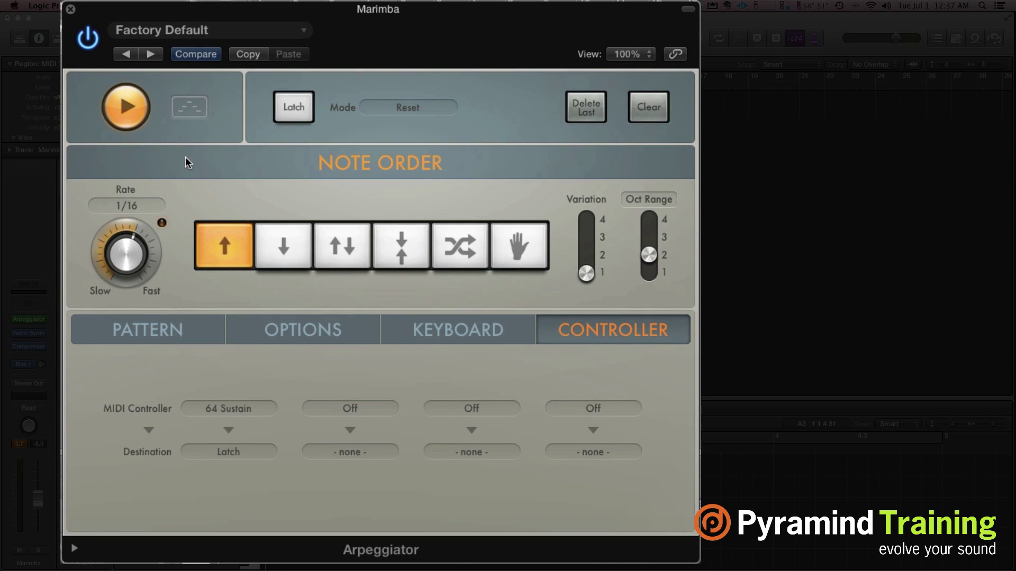
{"action": "left_click", "coordinate": [70, 10]}
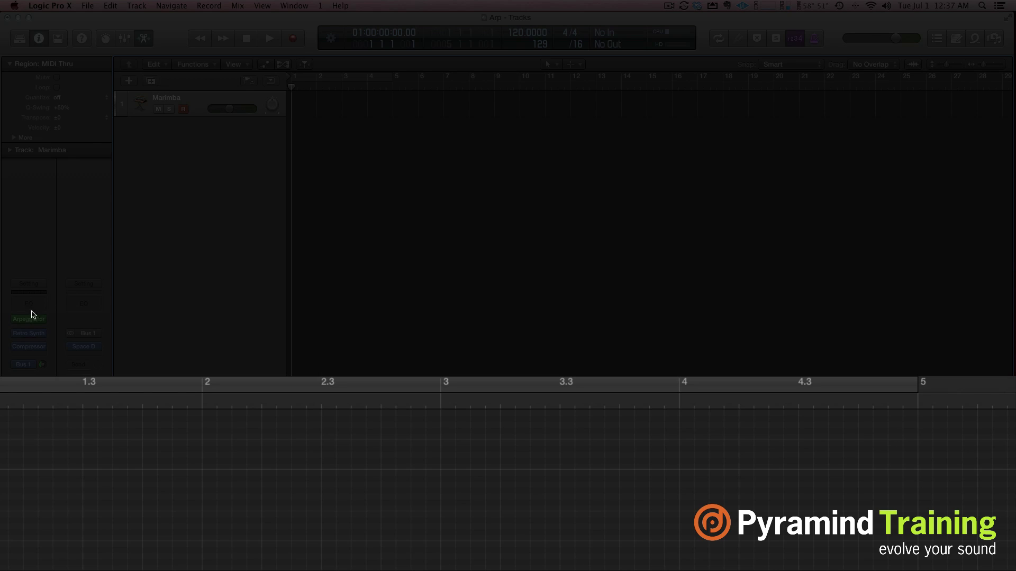